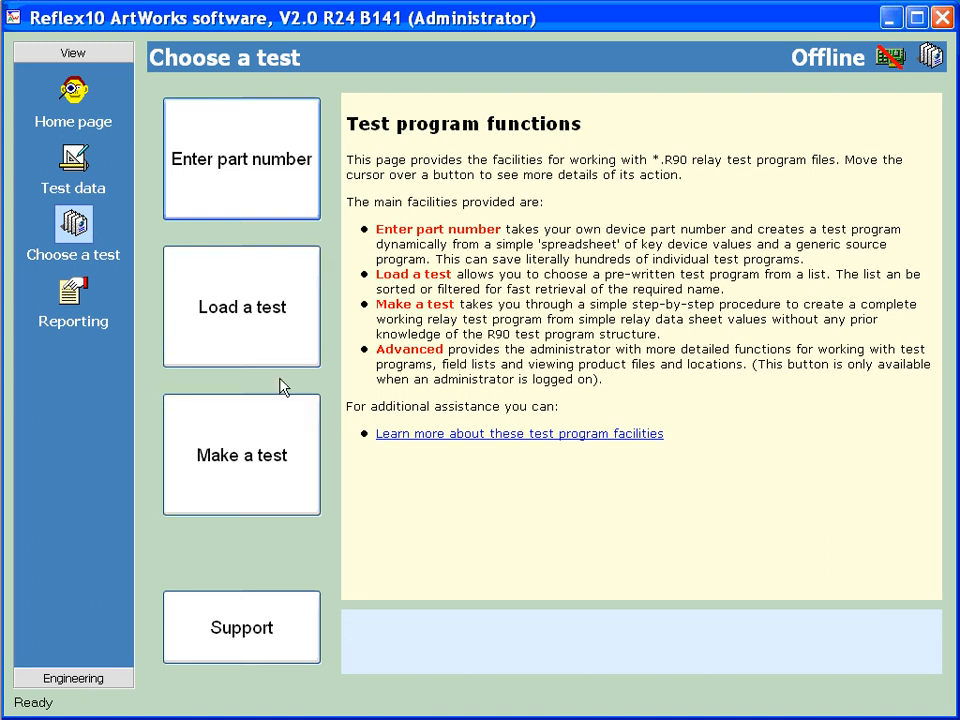
Browse the list of existing R90 test programs and leave it without loading one
click(241, 307)
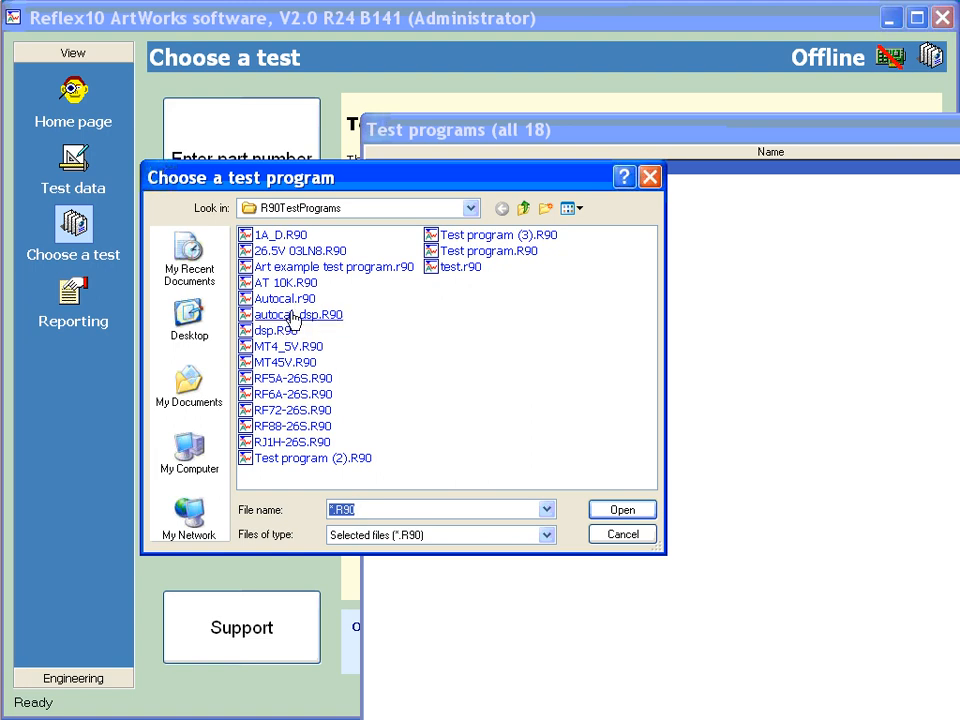
click(630, 538)
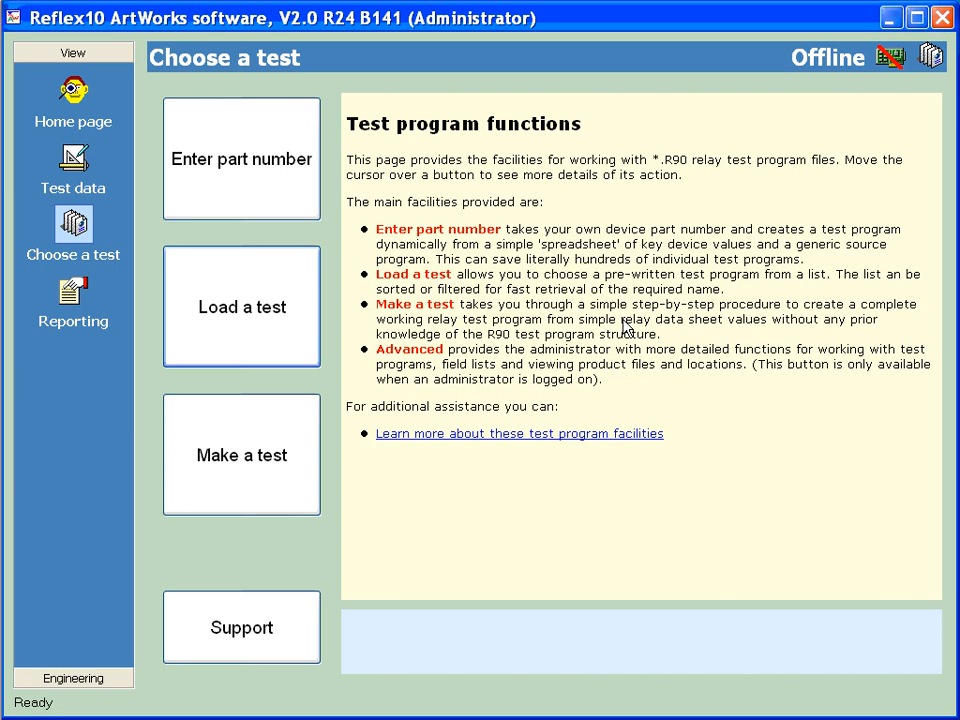
Start the wizard that creates a test program from a part number and look through its list of devices
mouse_move(253, 150)
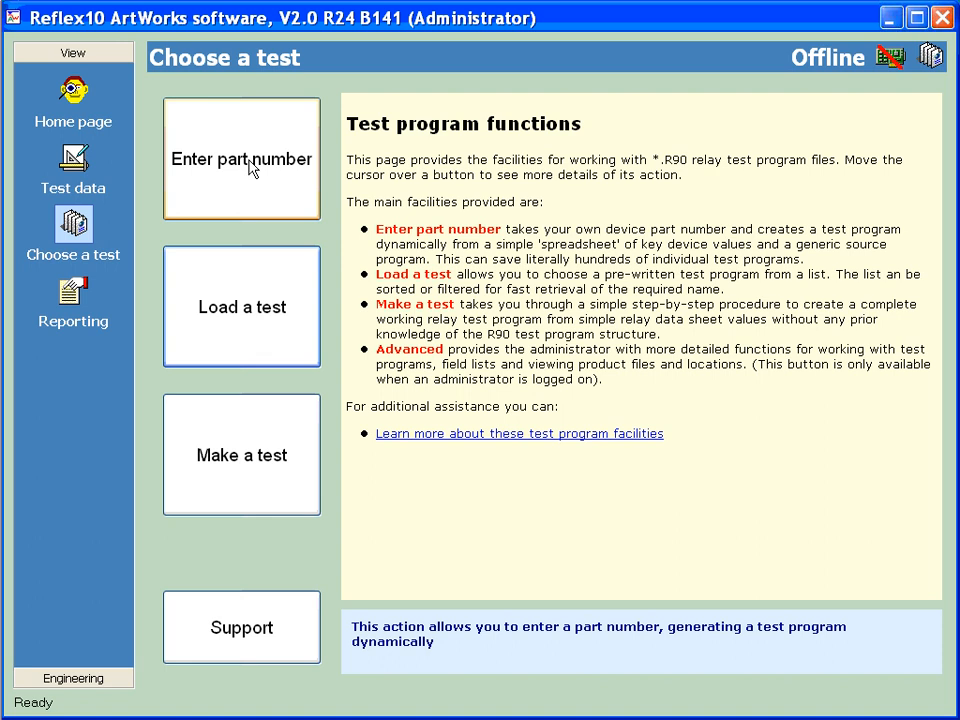
click(250, 168)
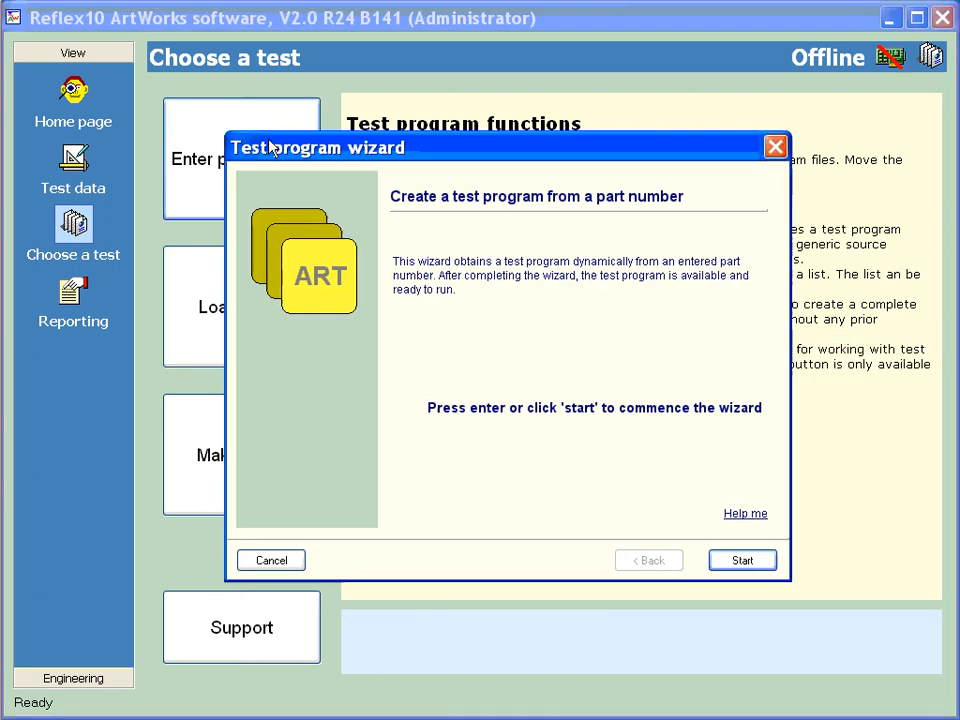
click(737, 561)
scroll(700, 360, down, 2)
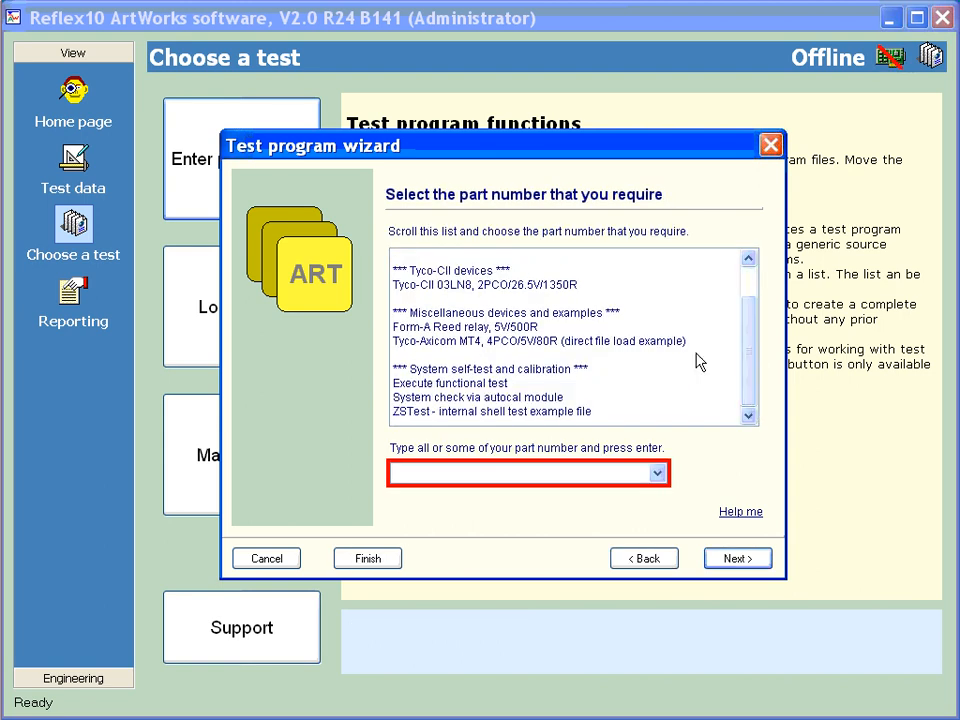
click(505, 272)
scroll(506, 276, up, 1)
click(500, 272)
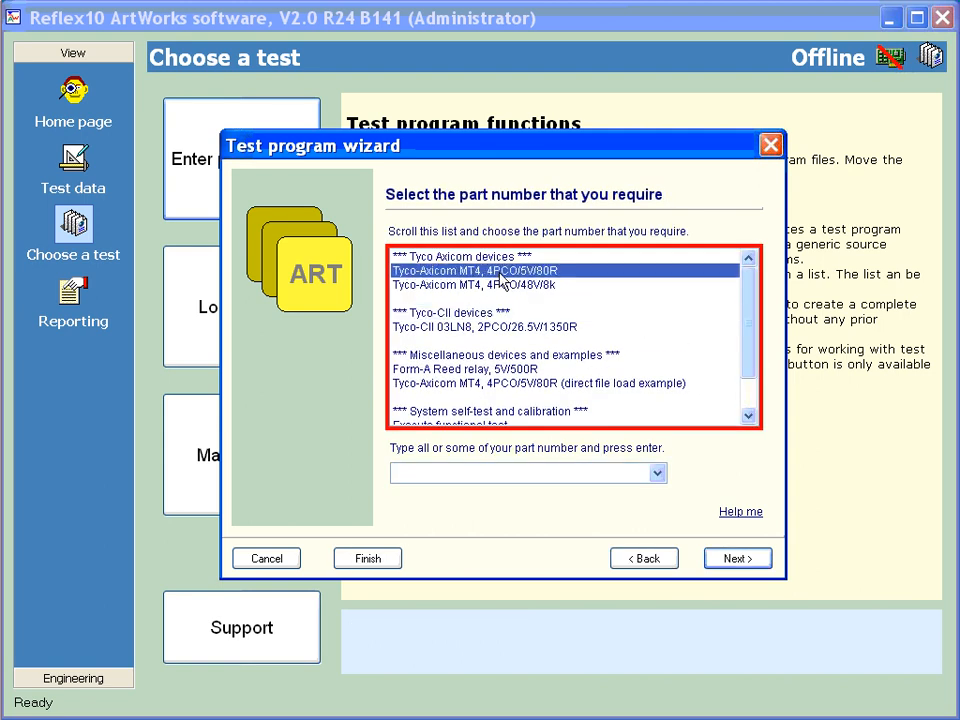
drag(505, 290, 513, 397)
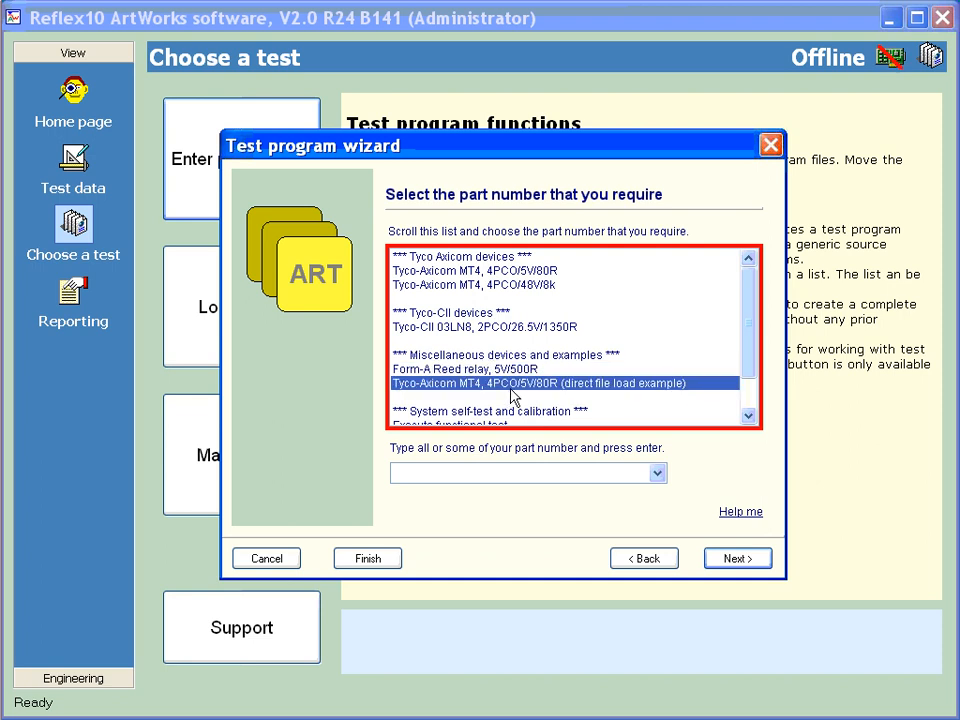
Filter the part numbers by "5v" and confirm Form-A Reed relay, 5V/500R as the part number to use
click(521, 471)
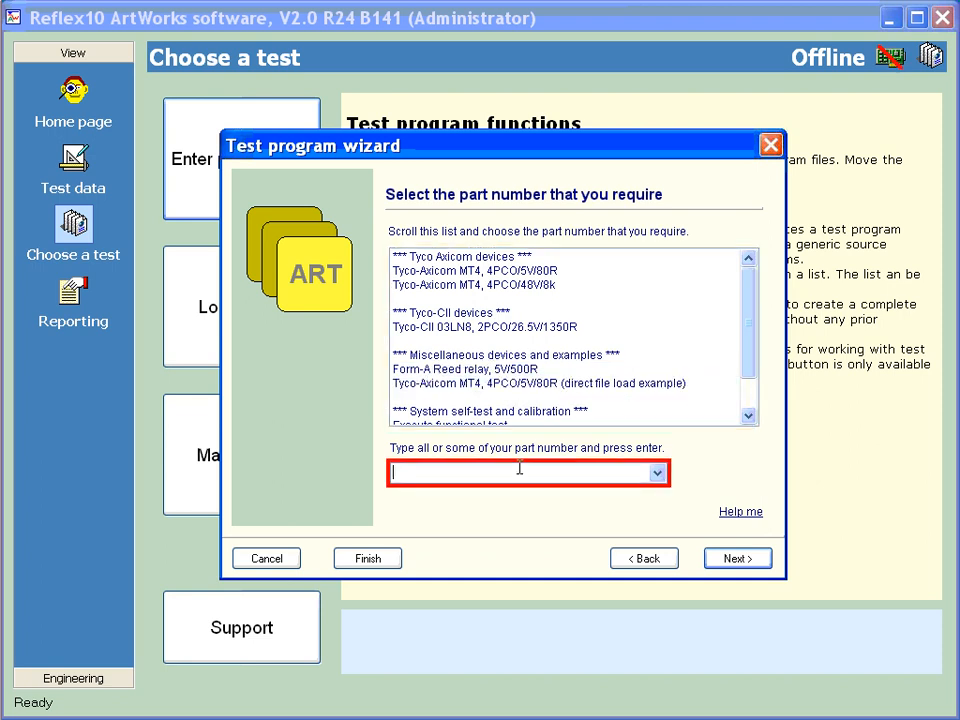
text(5v)
key(Return)
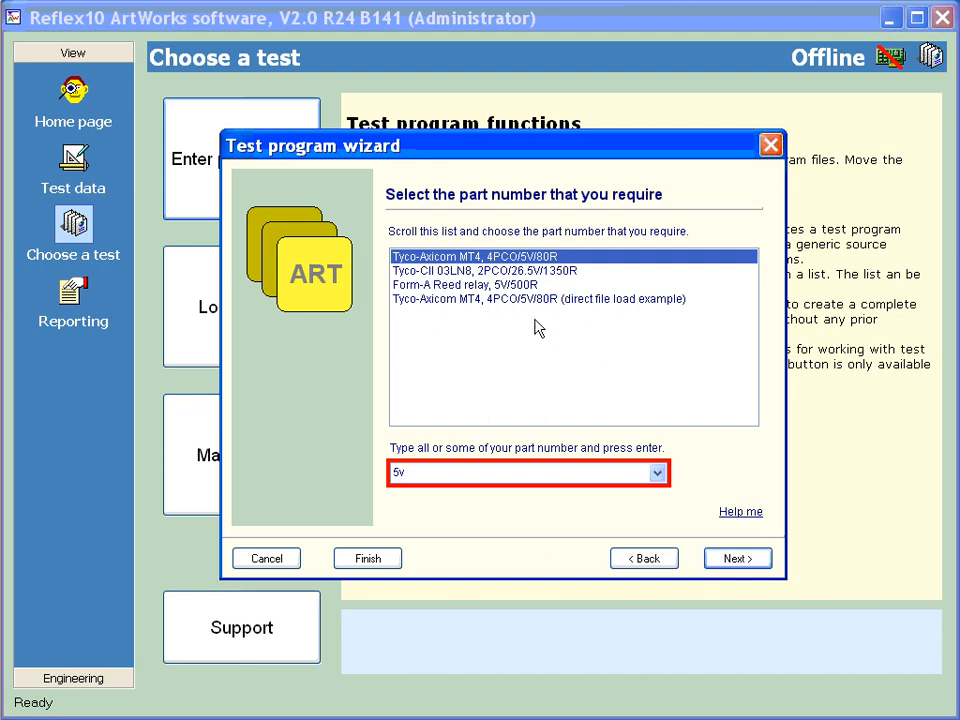
click(473, 287)
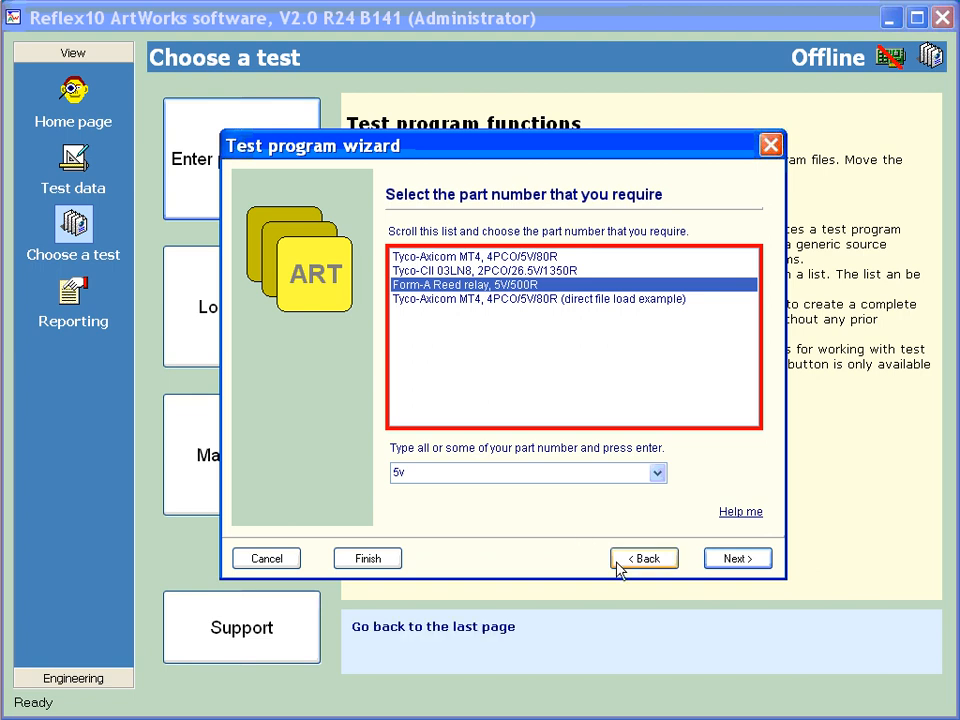
click(733, 559)
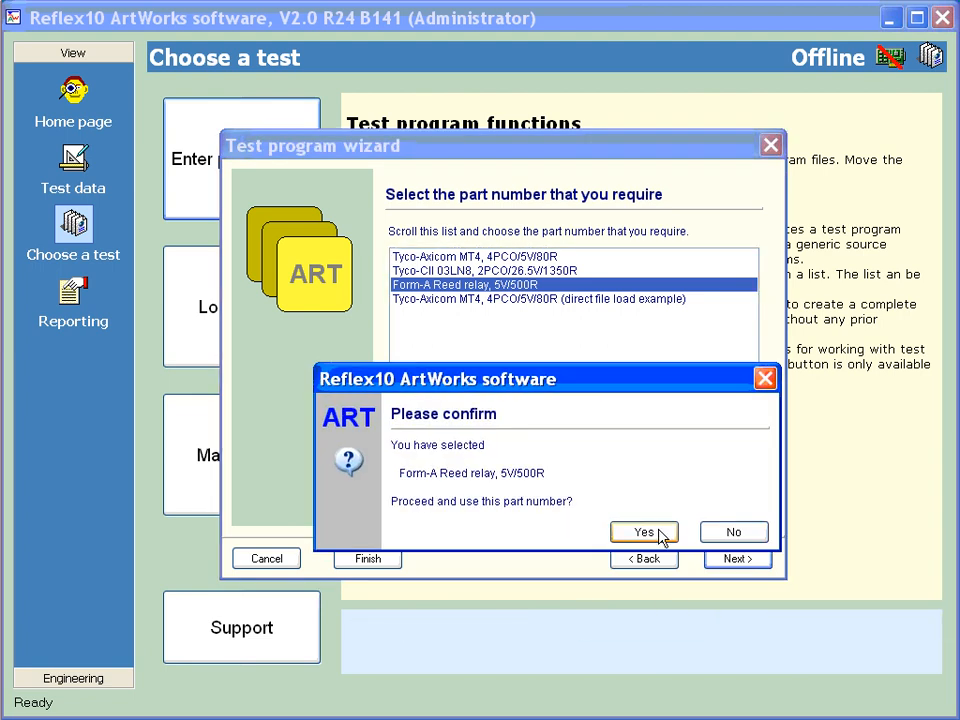
click(660, 533)
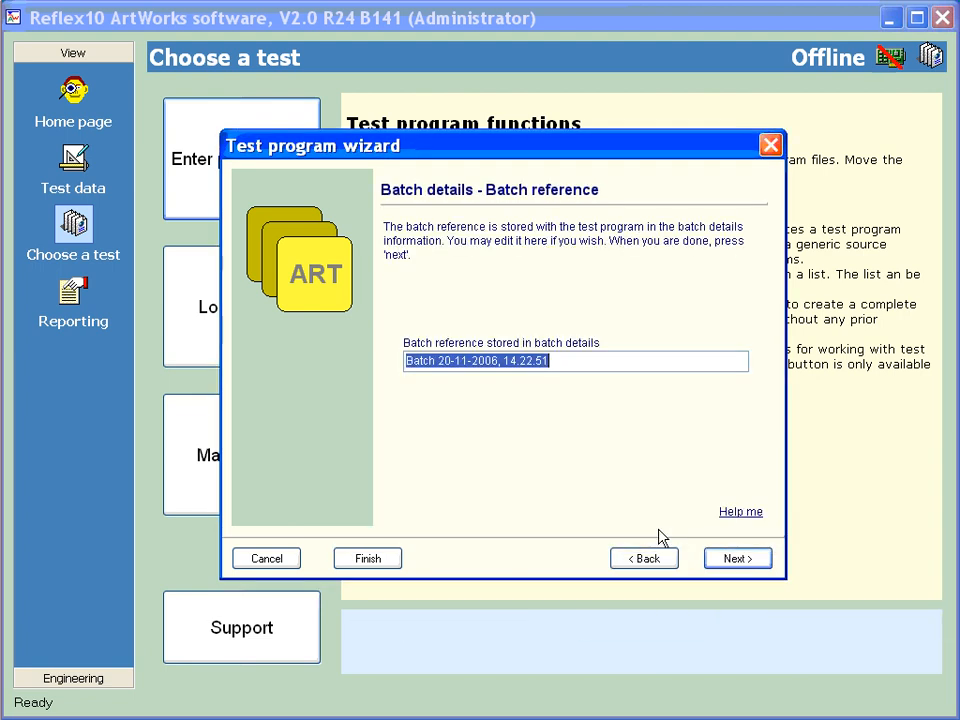
Accept the proposed batch reference, complete the wizard and acknowledge the fixture notice
click(729, 562)
click(736, 559)
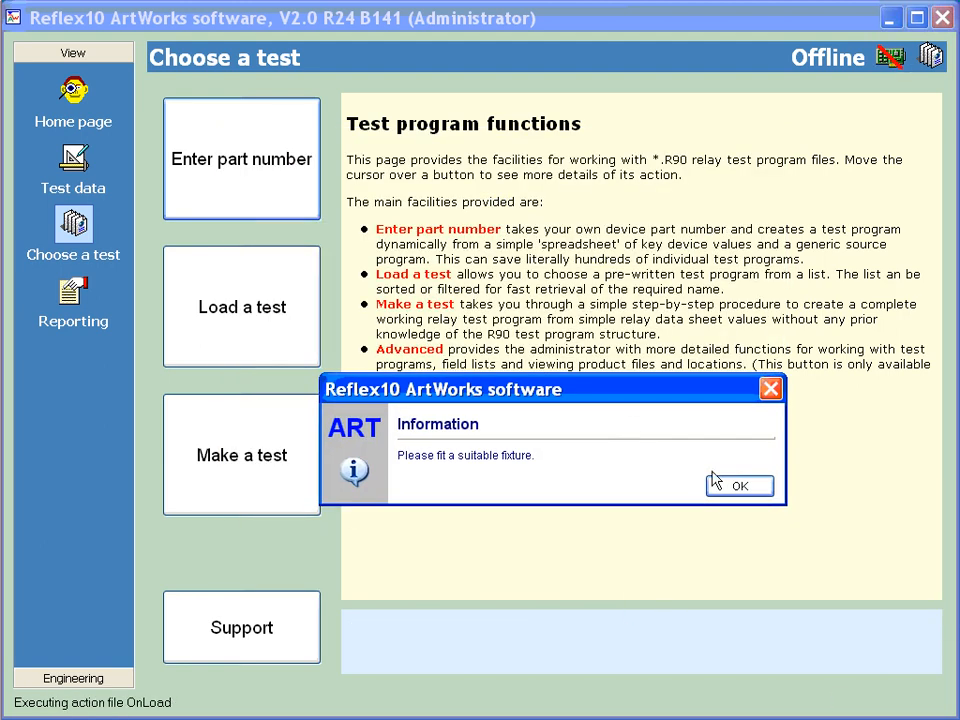
click(735, 484)
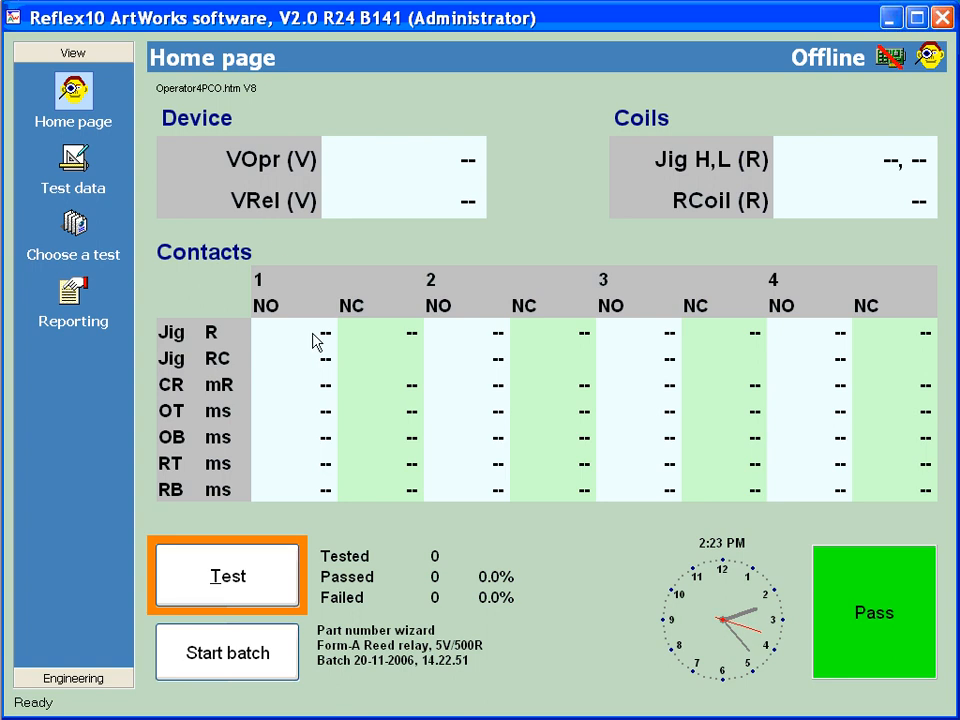
Bring up MT4_5V.r90 in Notepad and examine the Max Rcoil pass limit line (C415) under Coil resistance
drag(520, 719, 461, 145)
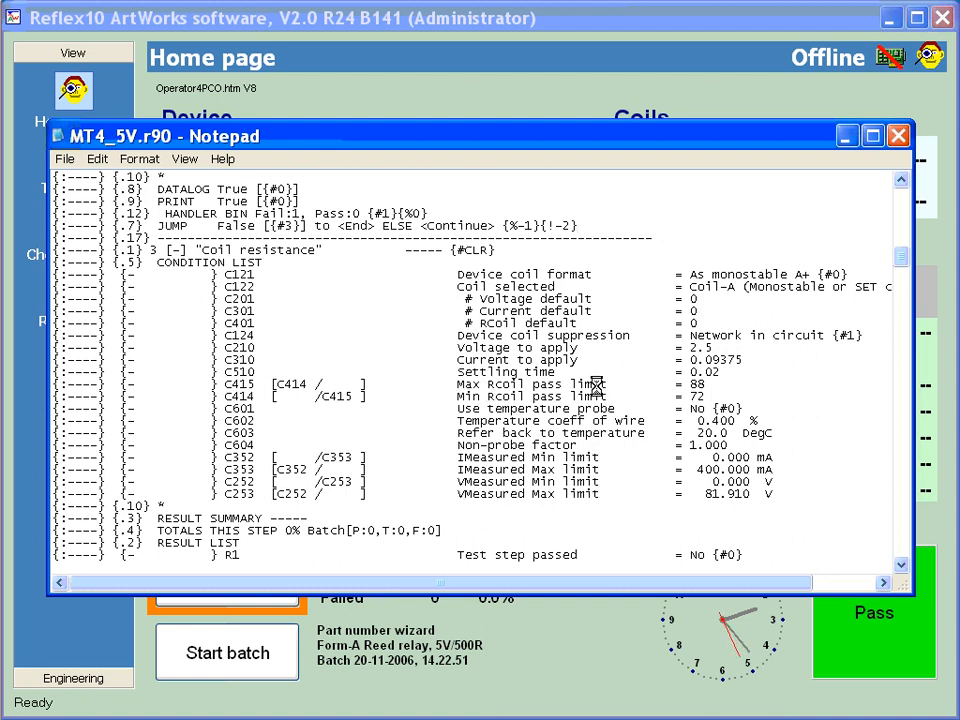
drag(704, 383, 180, 386)
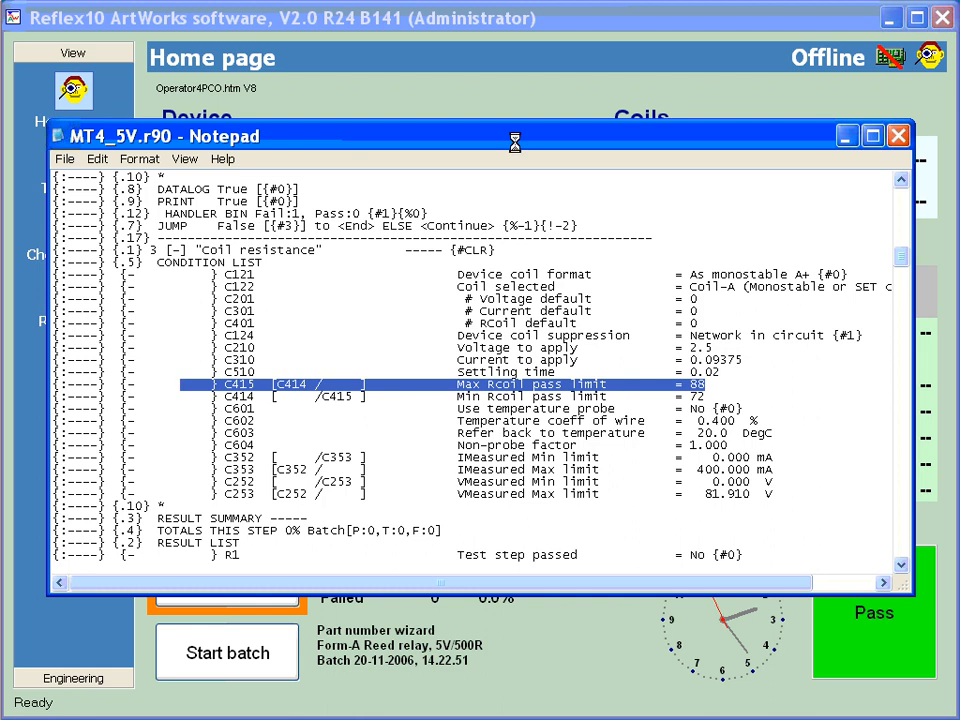
drag(510, 141, 514, 713)
Switch to Excel and examine the Tyco-CII 03LN8 device row across the columns of Devices.csv
click(898, 673)
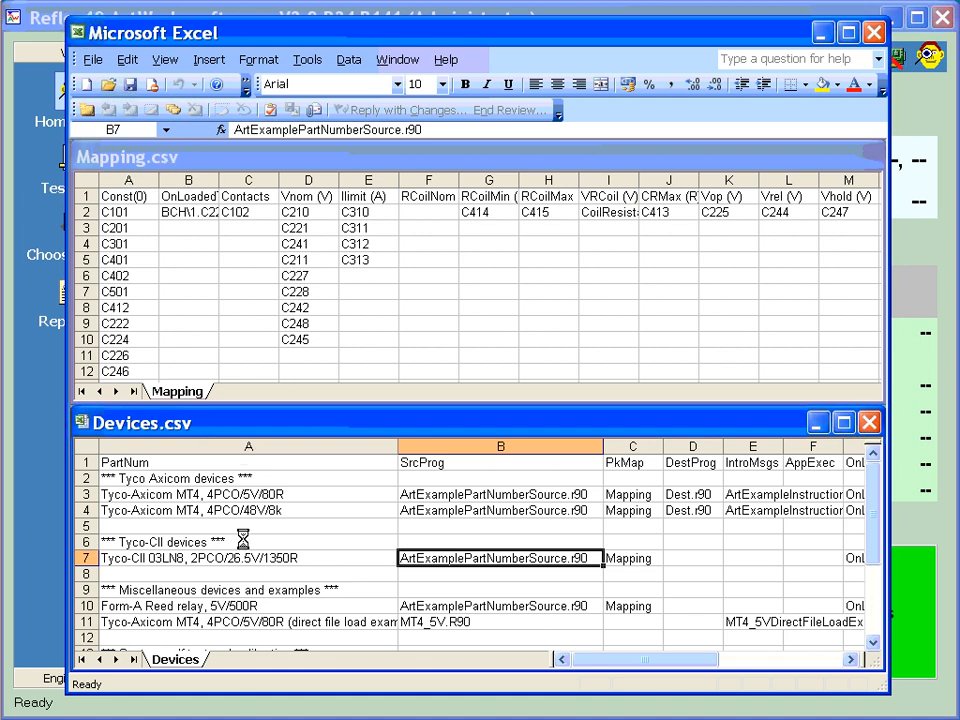
click(87, 557)
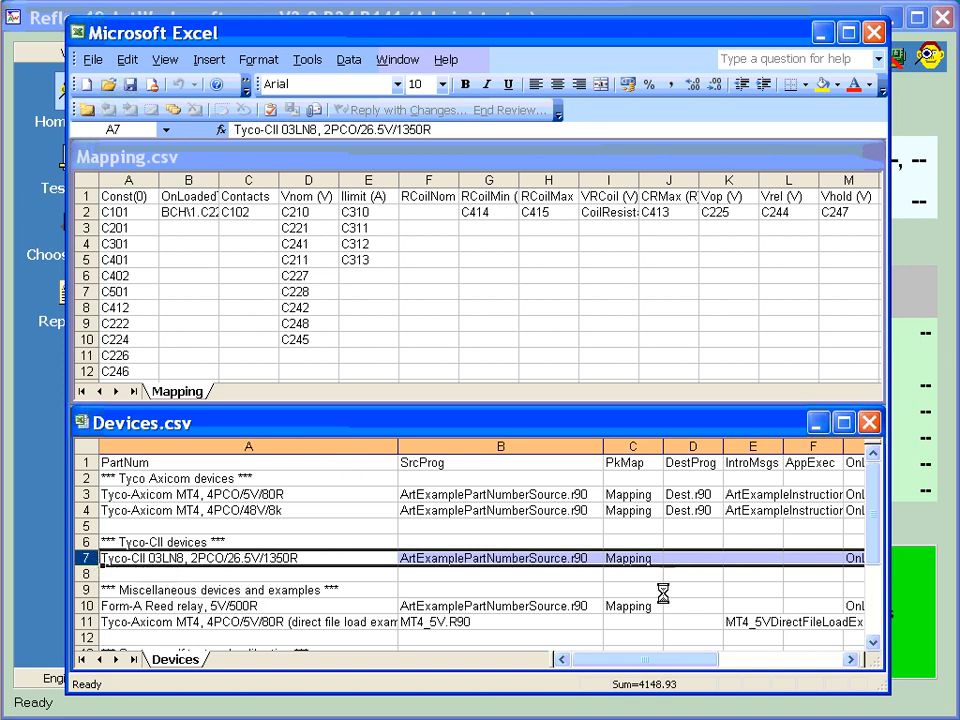
drag(669, 661, 700, 645)
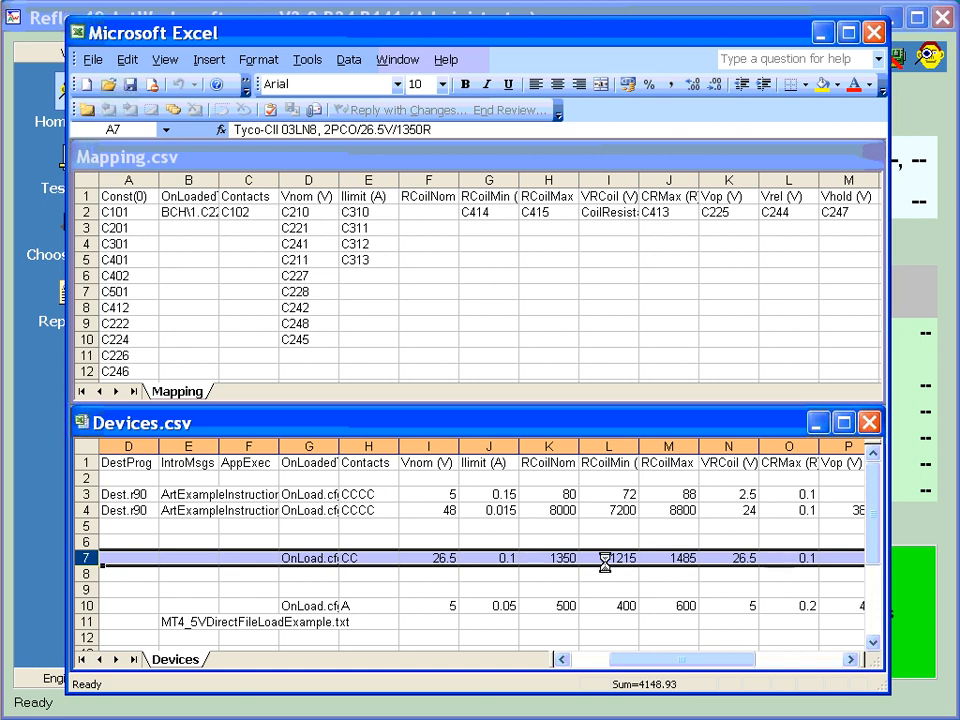
drag(629, 661, 588, 660)
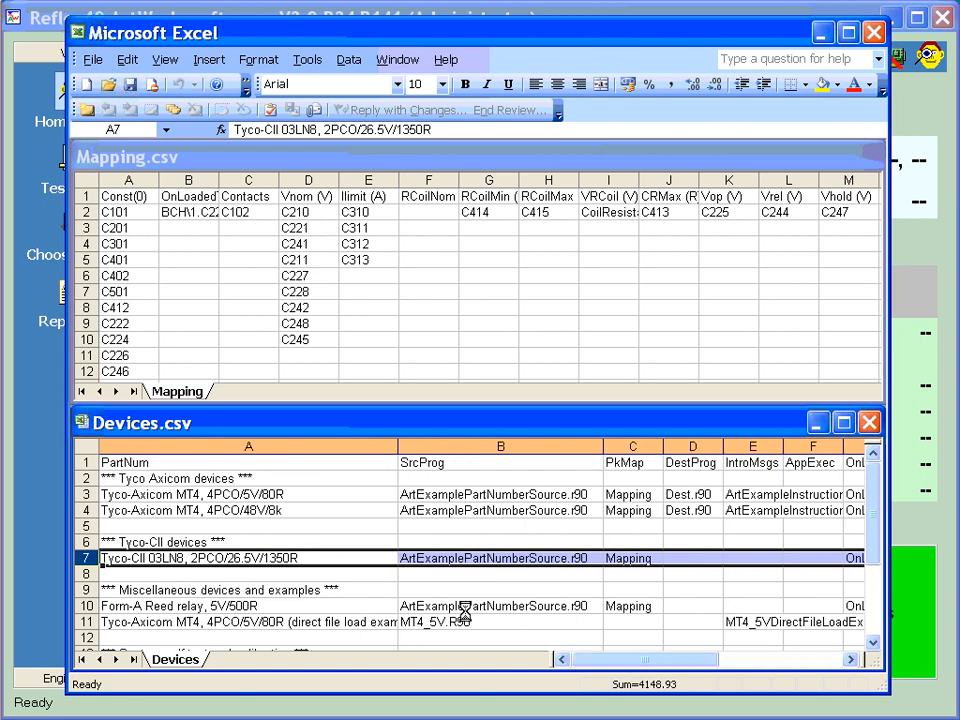
Select the Form-A Reed relay, 5V/500R row in Devices.csv and examine its electrical values
click(281, 605)
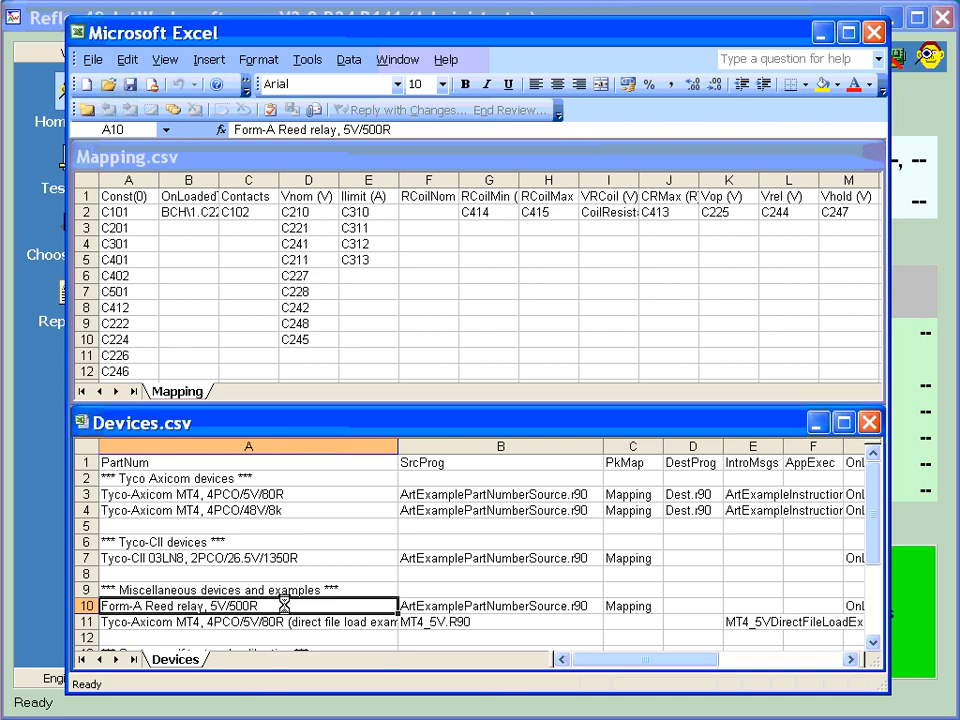
click(86, 605)
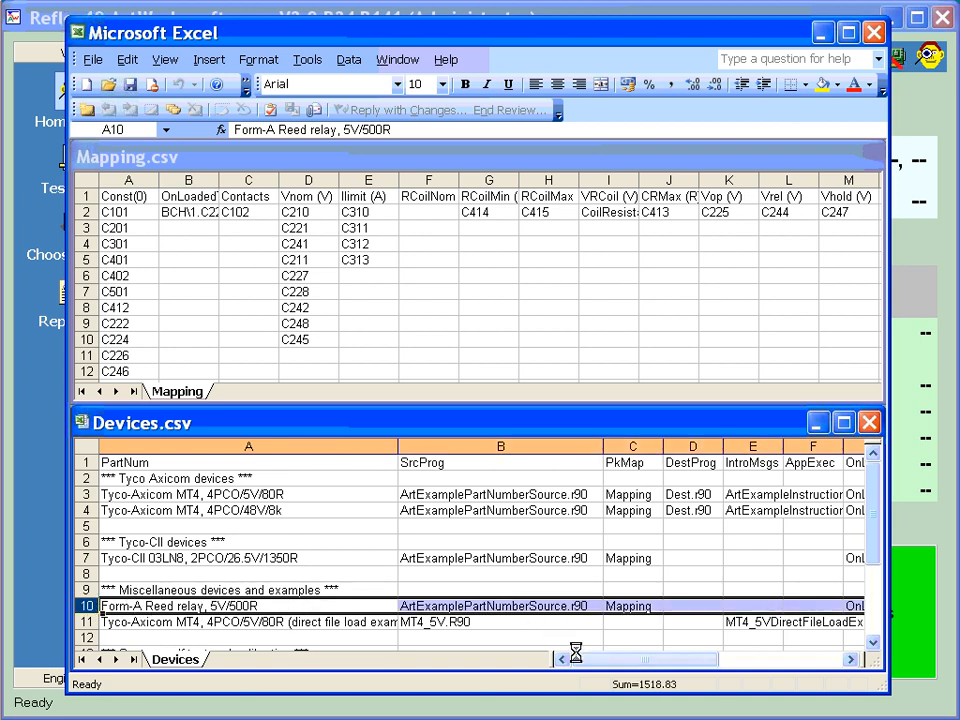
drag(608, 662, 667, 663)
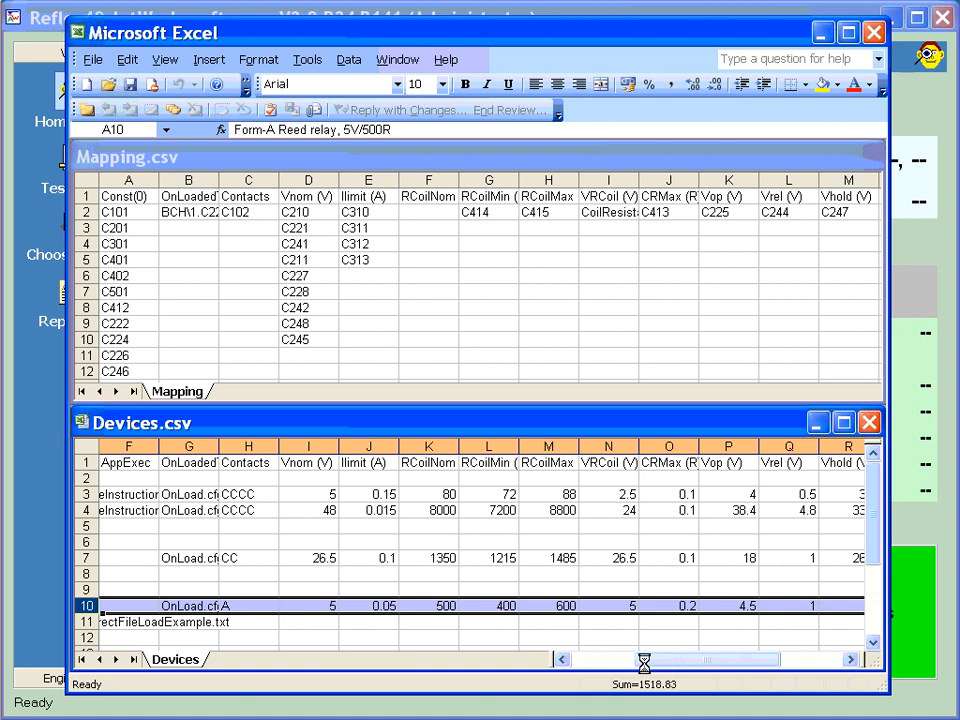
Compare the RCoilMin column in Devices.csv with its condition code C414 in Mapping.csv
click(491, 464)
click(489, 447)
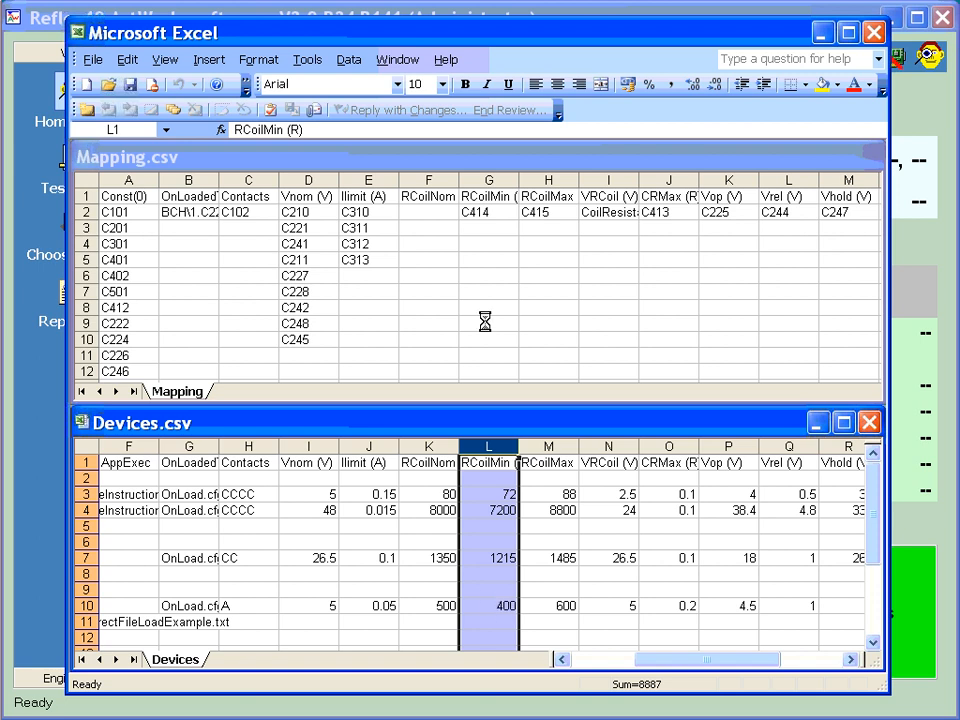
click(485, 213)
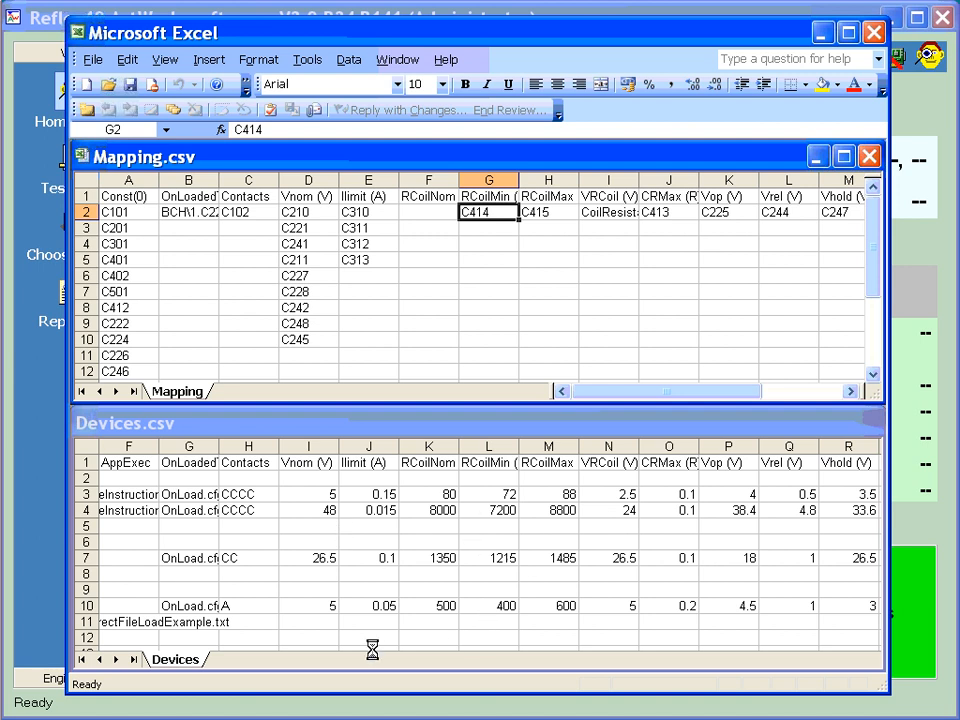
Return to Devices.csv and go to the SrcProg cell of the Form-A Reed relay row, B10
click(380, 556)
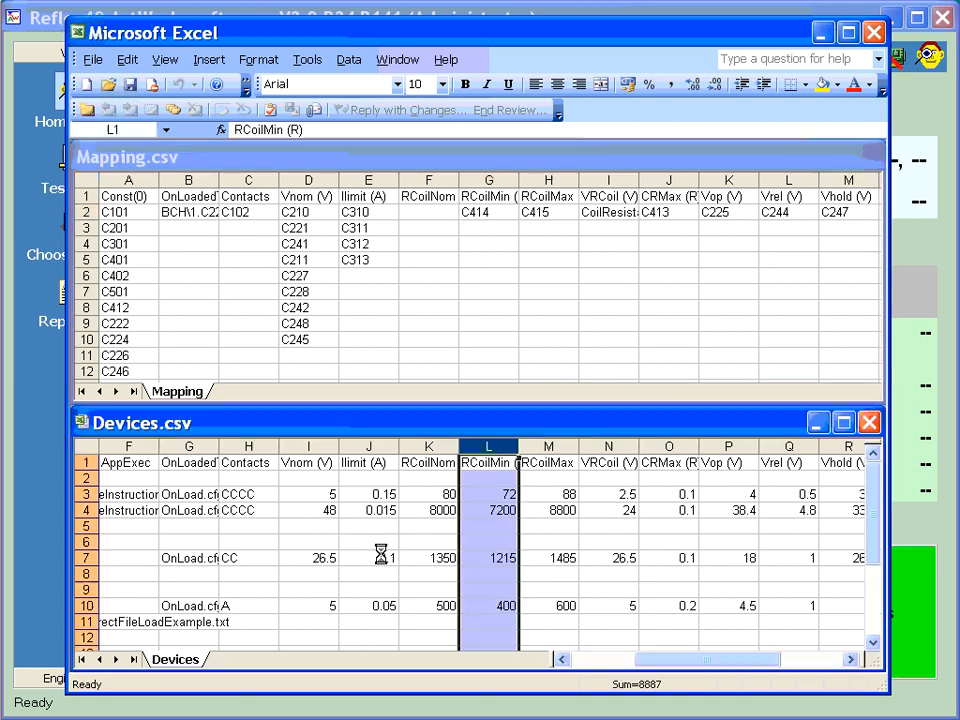
key(Left)
key(Left)
key(Left)
key(Left)
key(Left)
key(Left)
key(Left)
key(Left)
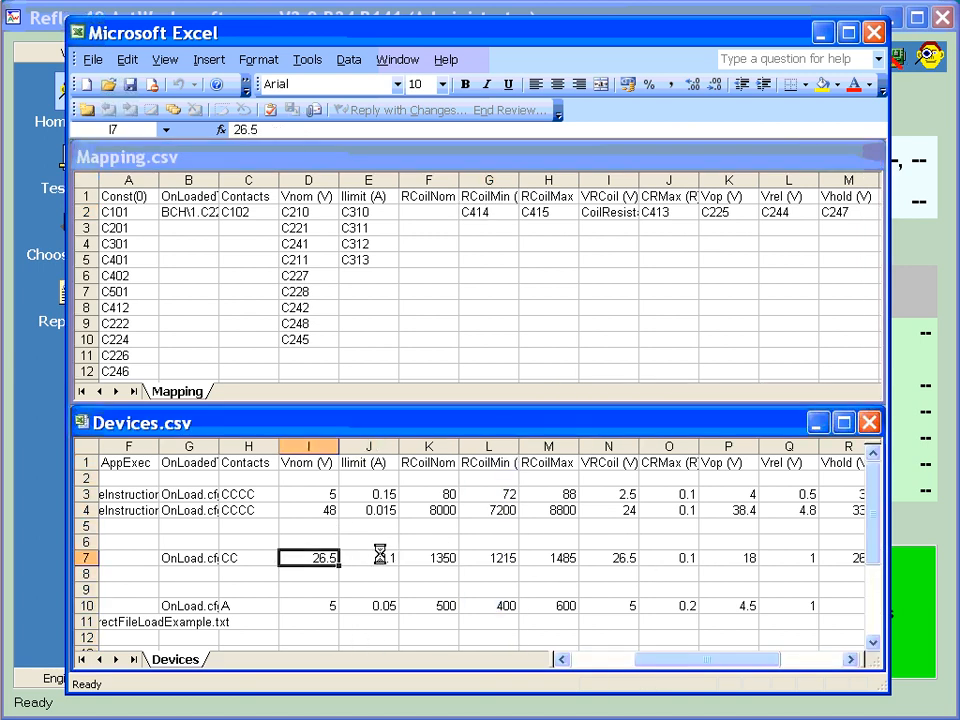
key(Left)
key(Down)
key(Down)
key(Down)
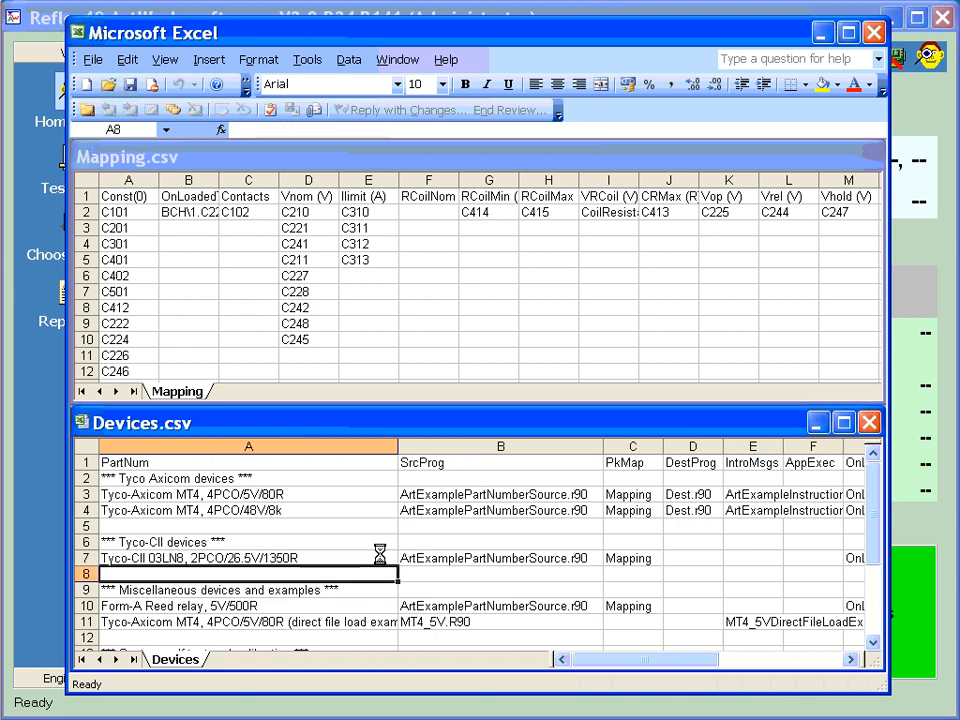
key(Right)
key(Right)
key(Left)
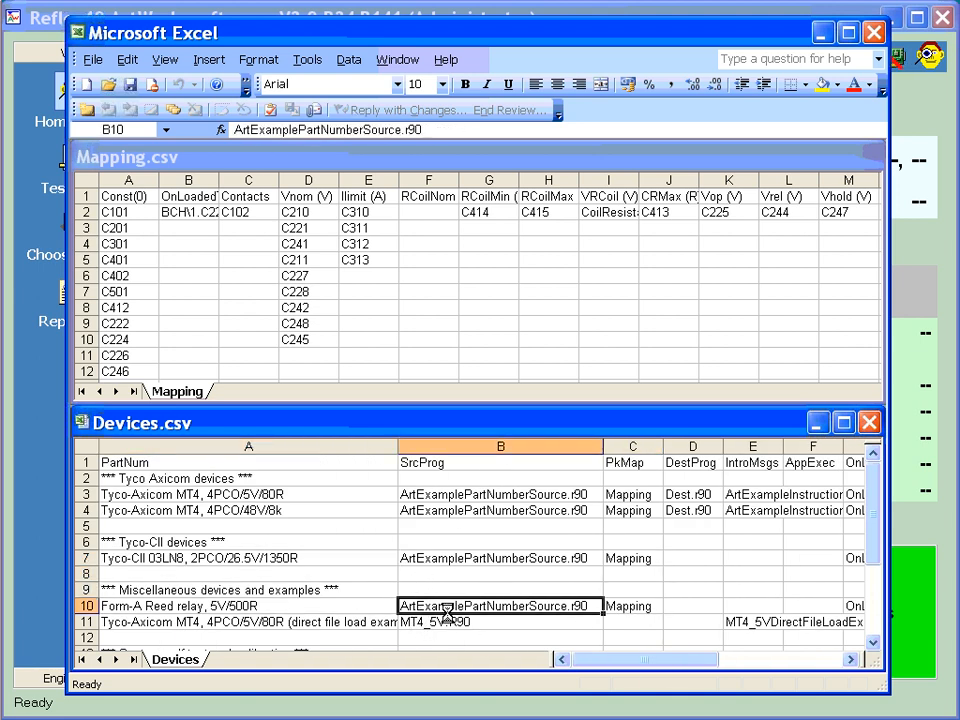
Leave the cell contents in place, then select the whole Form-A Reed relay row and review its mapping and parameter columns
drag(527, 617, 530, 632)
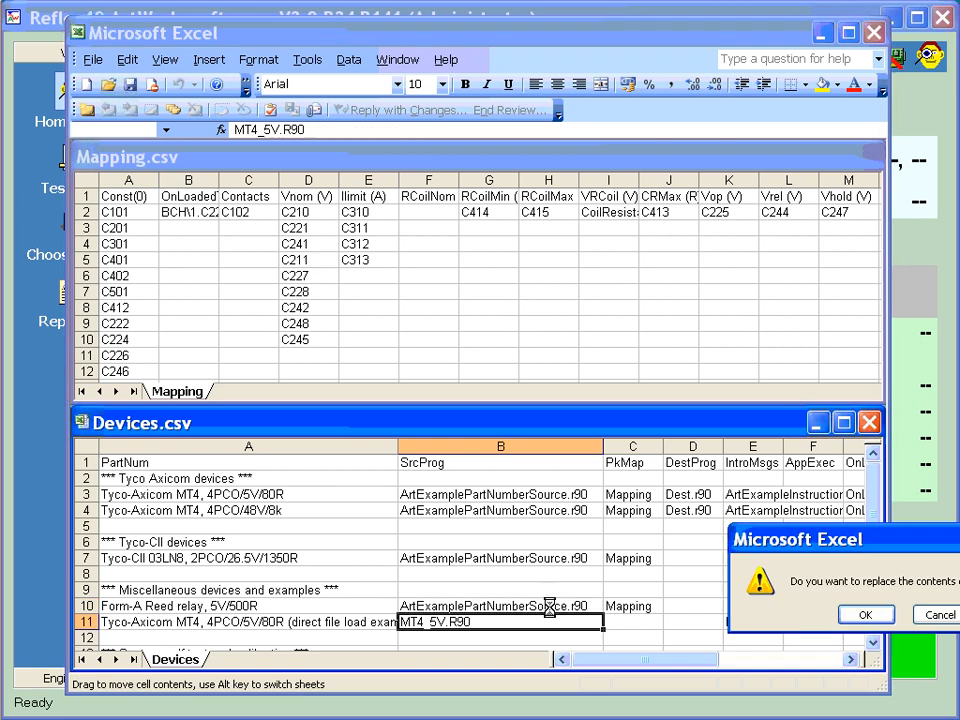
click(916, 614)
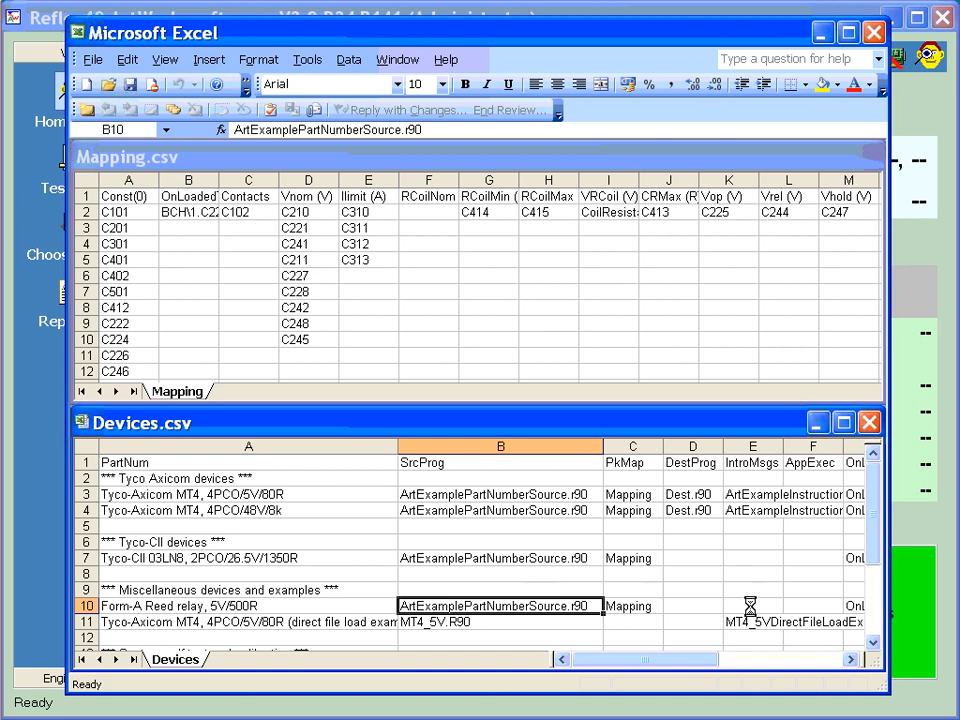
drag(698, 663, 724, 662)
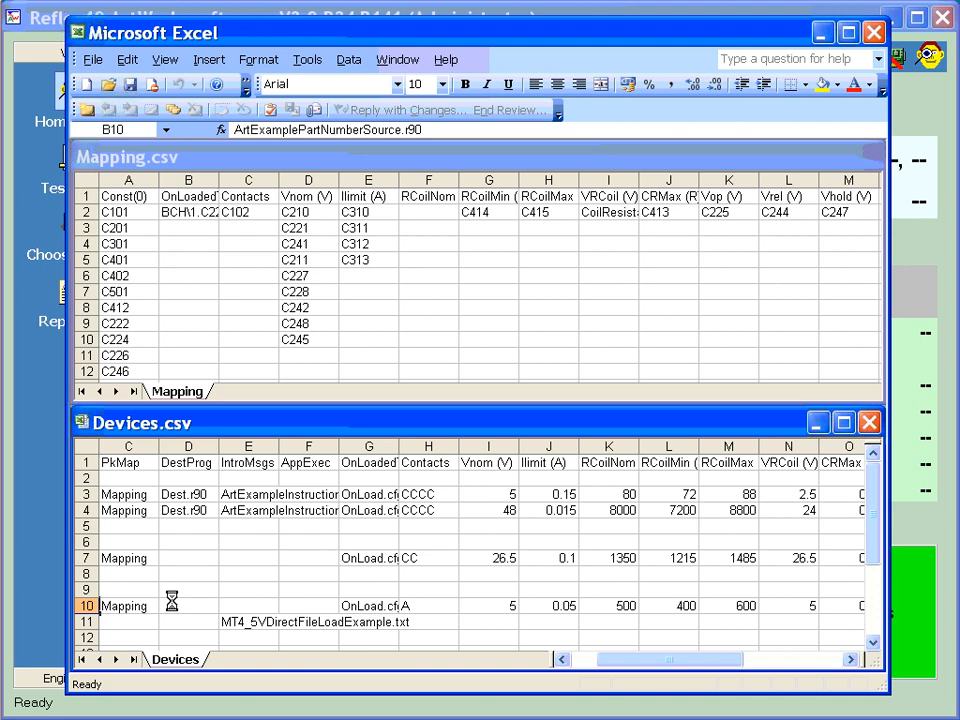
click(84, 605)
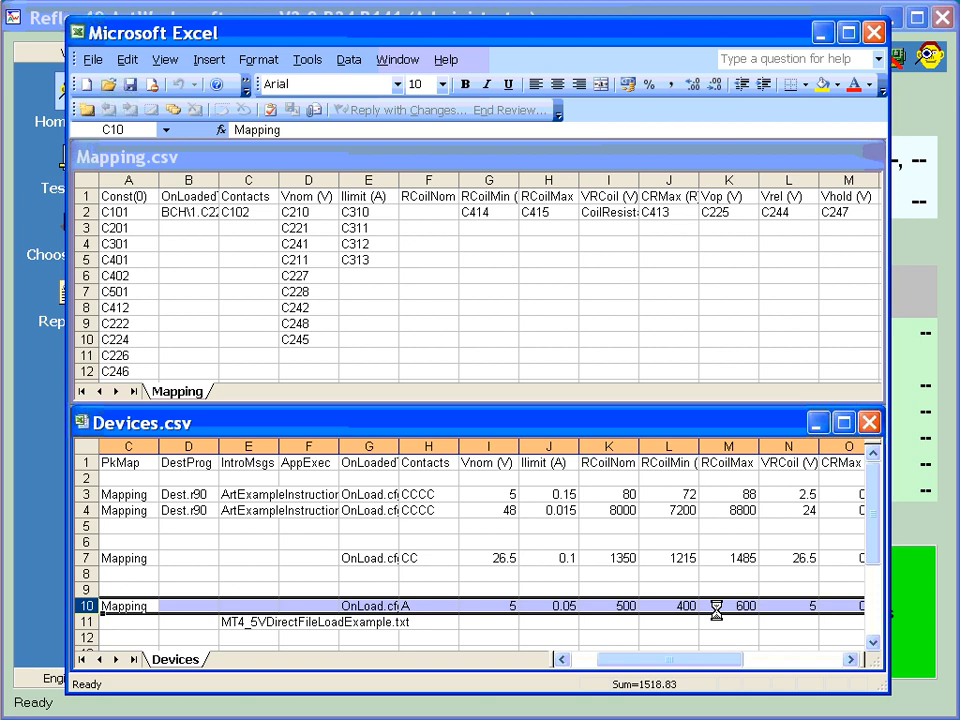
Minimize Excel to return to ArtWorks and show the test data of the generated program
click(820, 34)
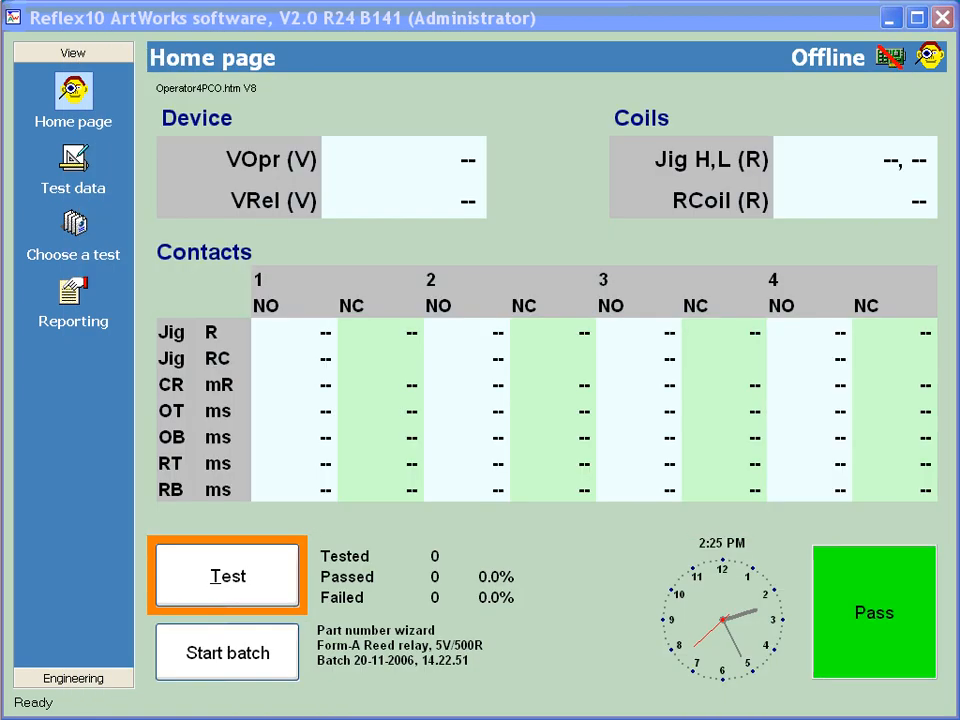
click(72, 168)
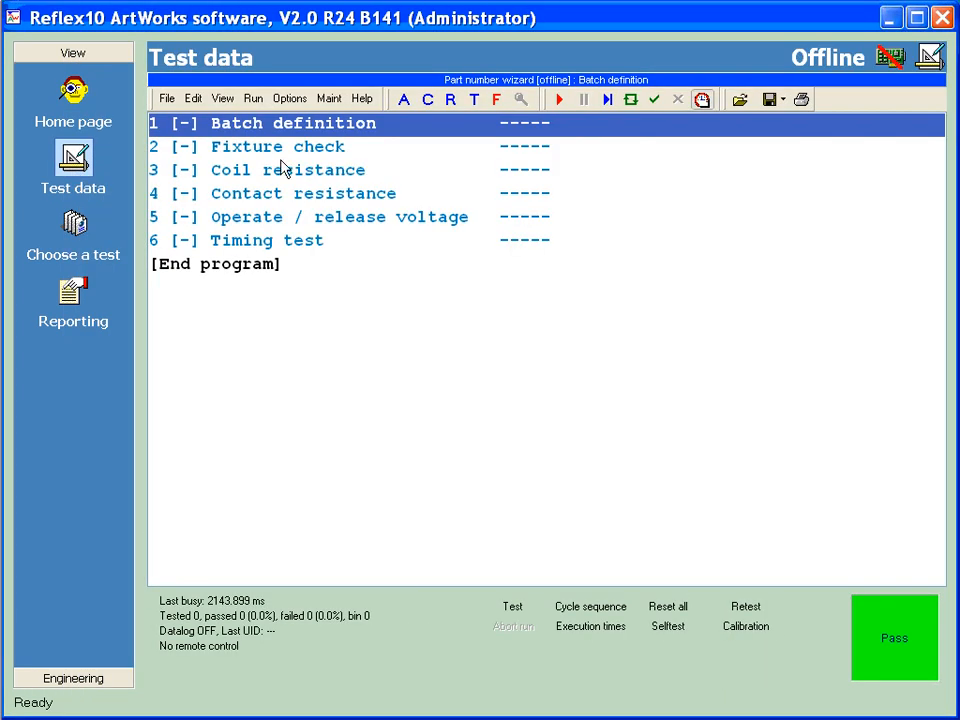
Start the Make a test wizard and base the new test program on the relay defaults (monostable, 5V, Form-A)
click(281, 170)
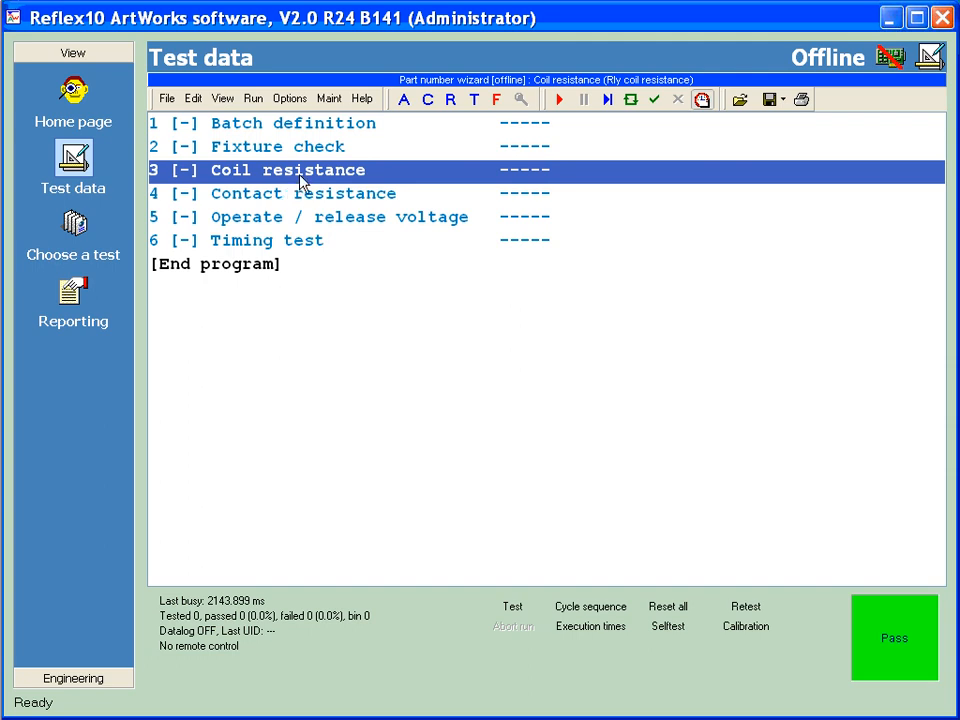
click(74, 224)
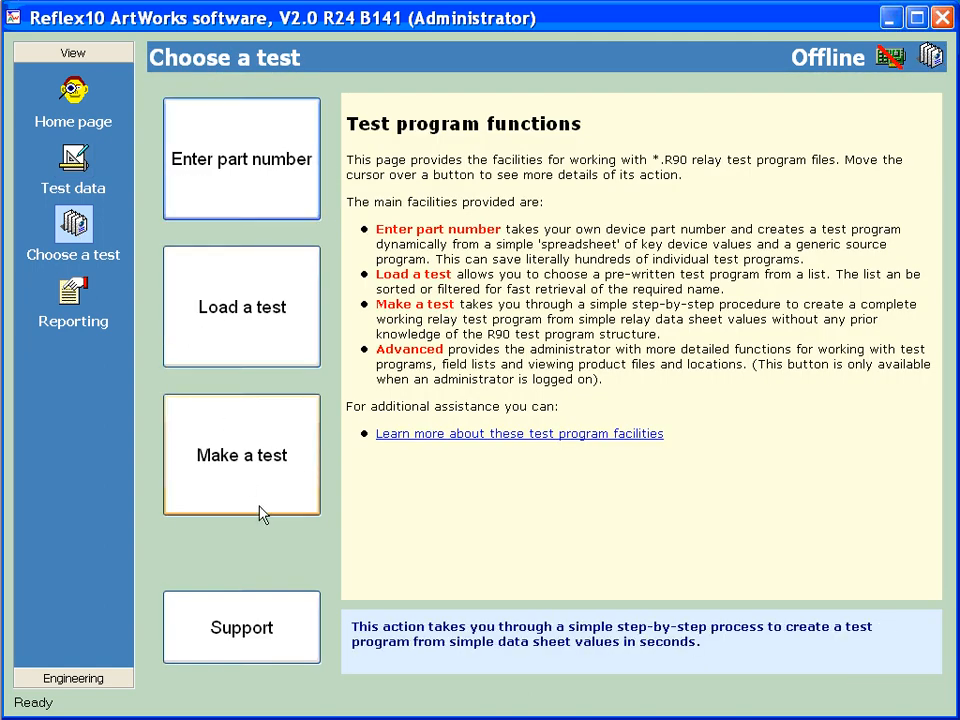
click(246, 476)
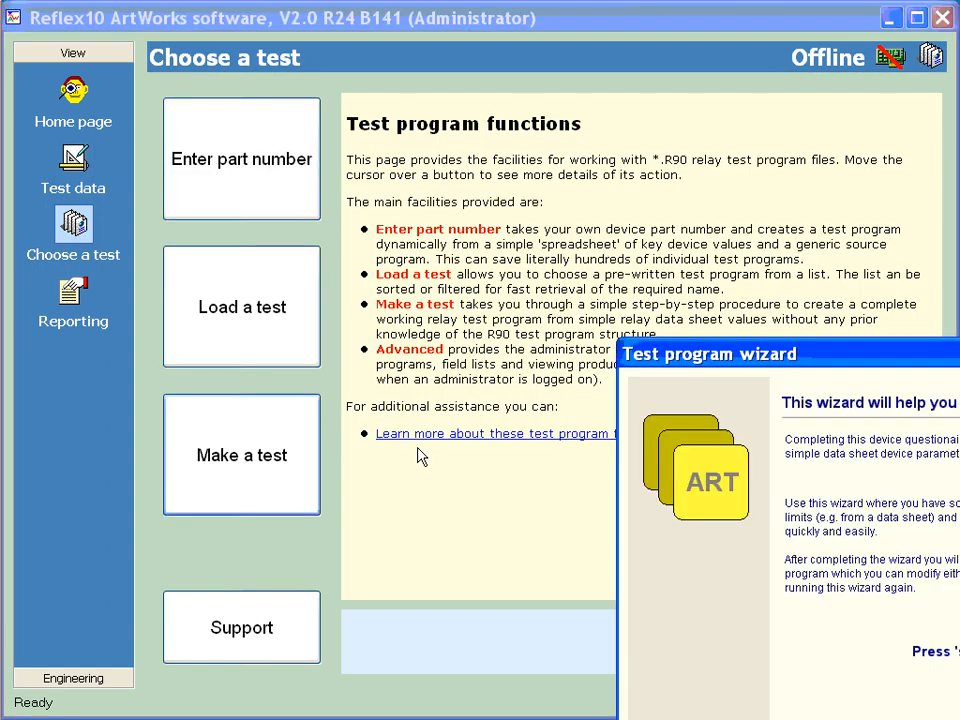
drag(678, 664, 207, 160)
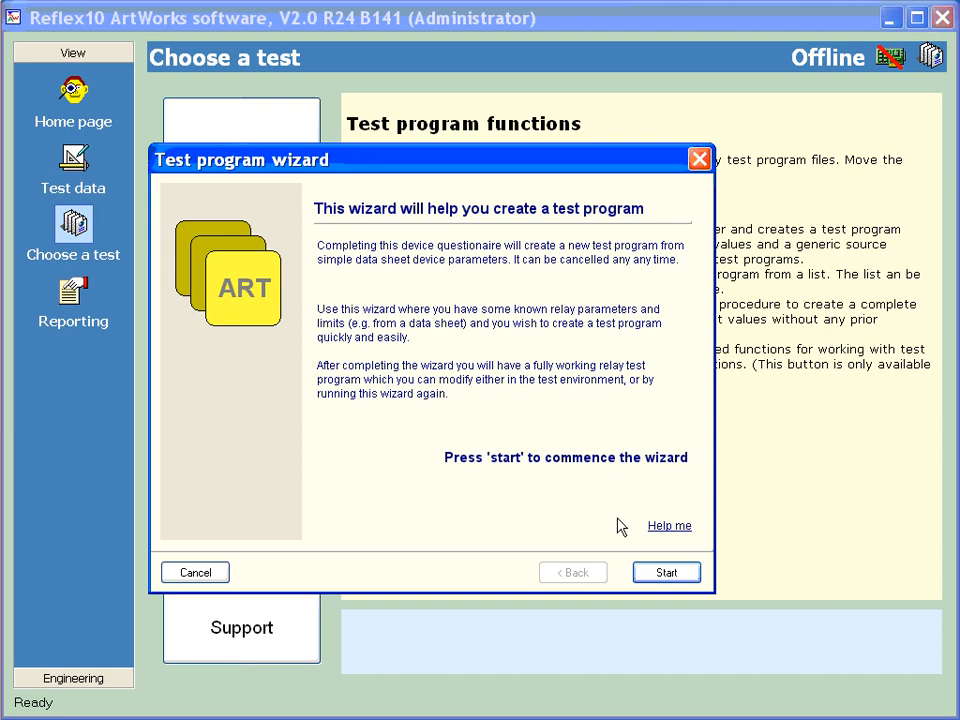
click(668, 578)
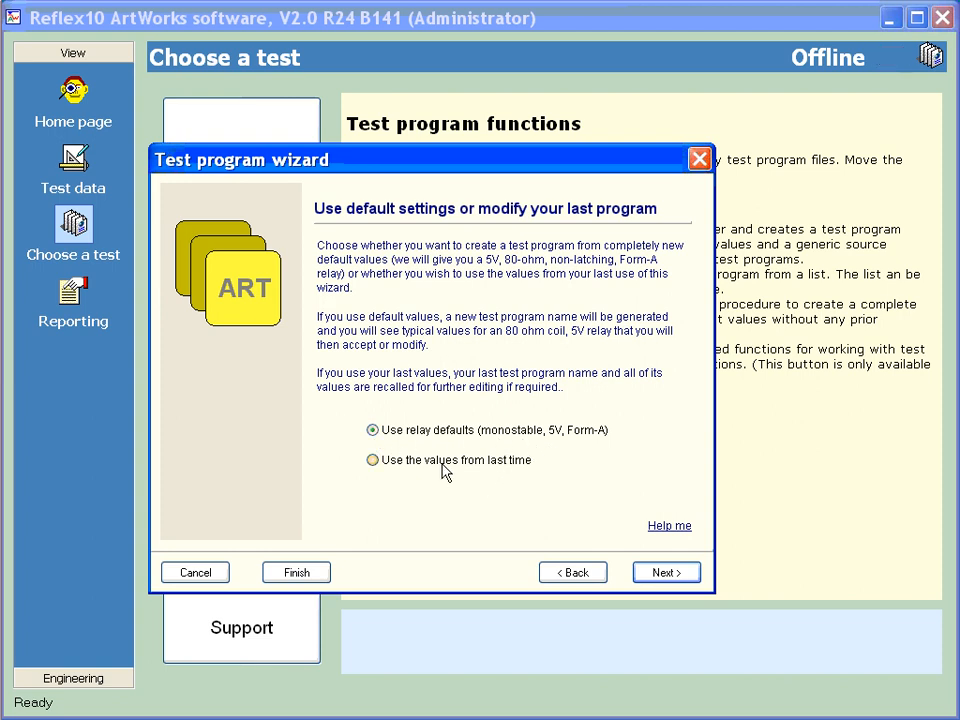
click(662, 580)
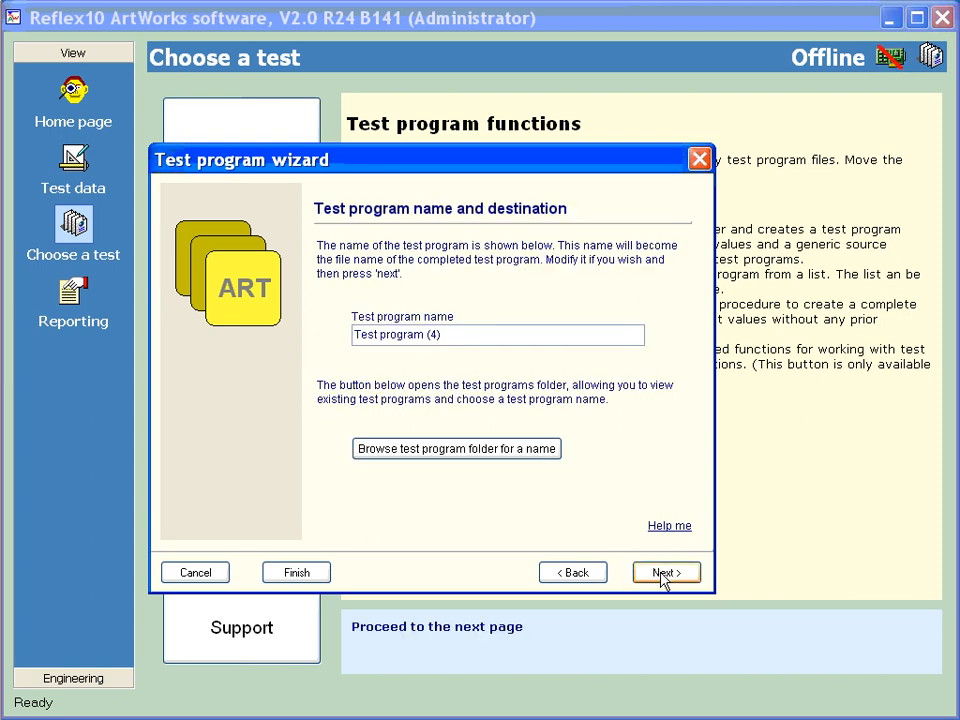
Name the test program "New prog 1" and continue to the device style
double_click(435, 334)
drag(413, 334, 307, 347)
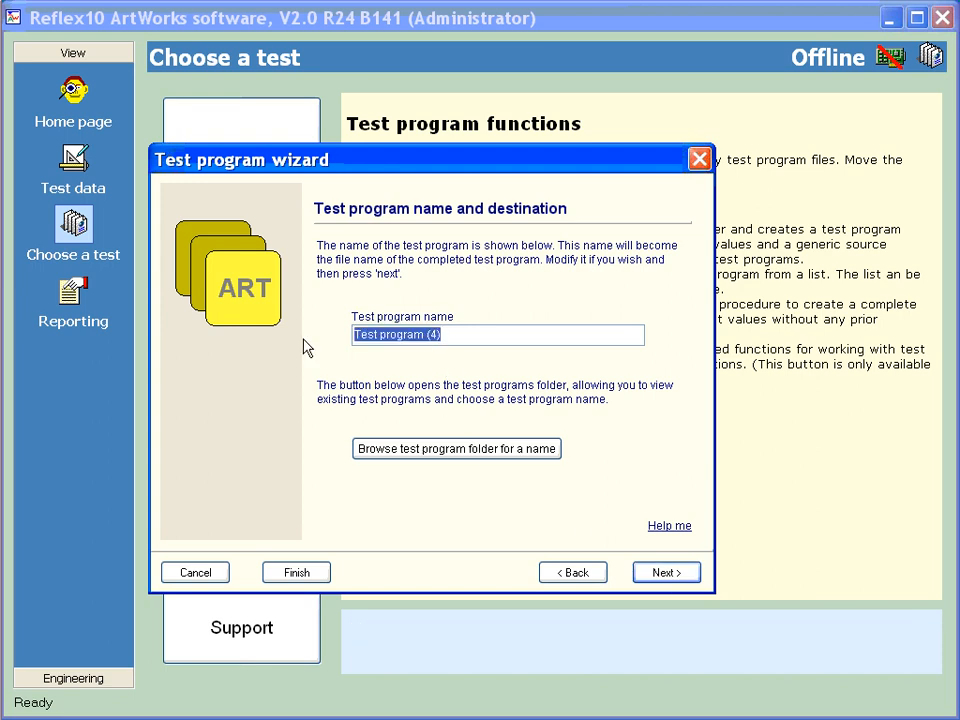
text(New prog 1)
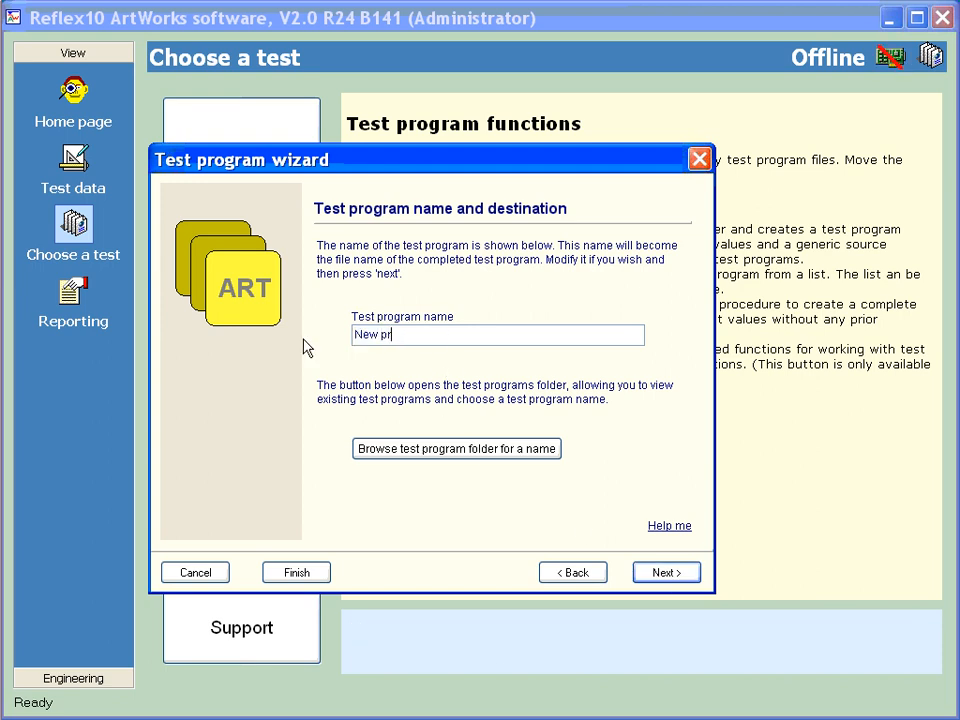
click(668, 576)
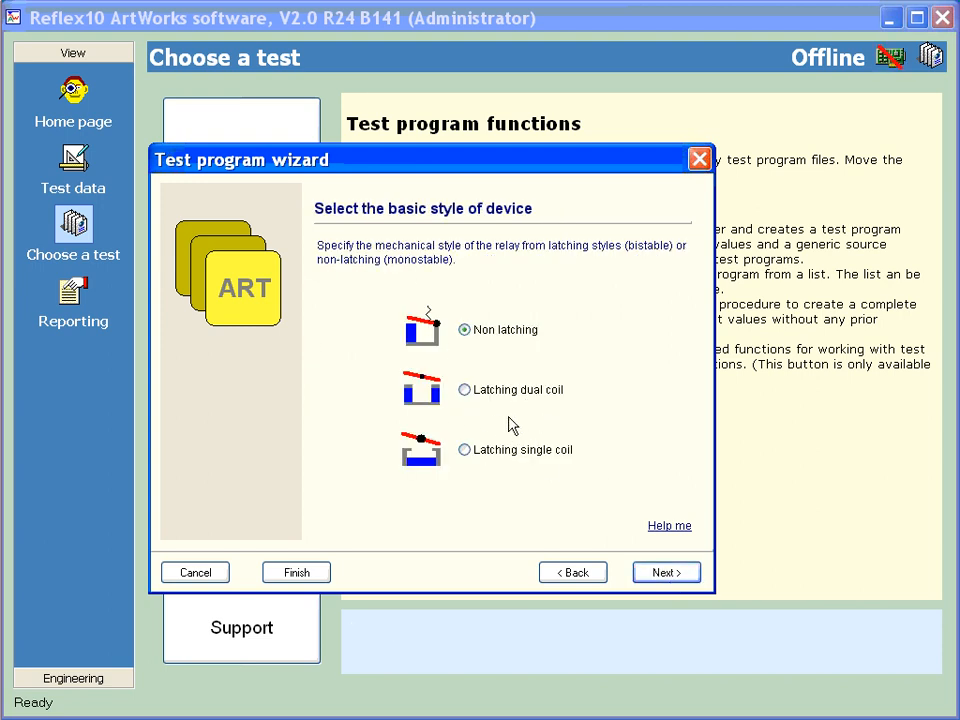
Try the two latching coil styles, settle on Non latching as the basic device style, and continue
click(480, 397)
click(466, 450)
click(465, 330)
click(666, 576)
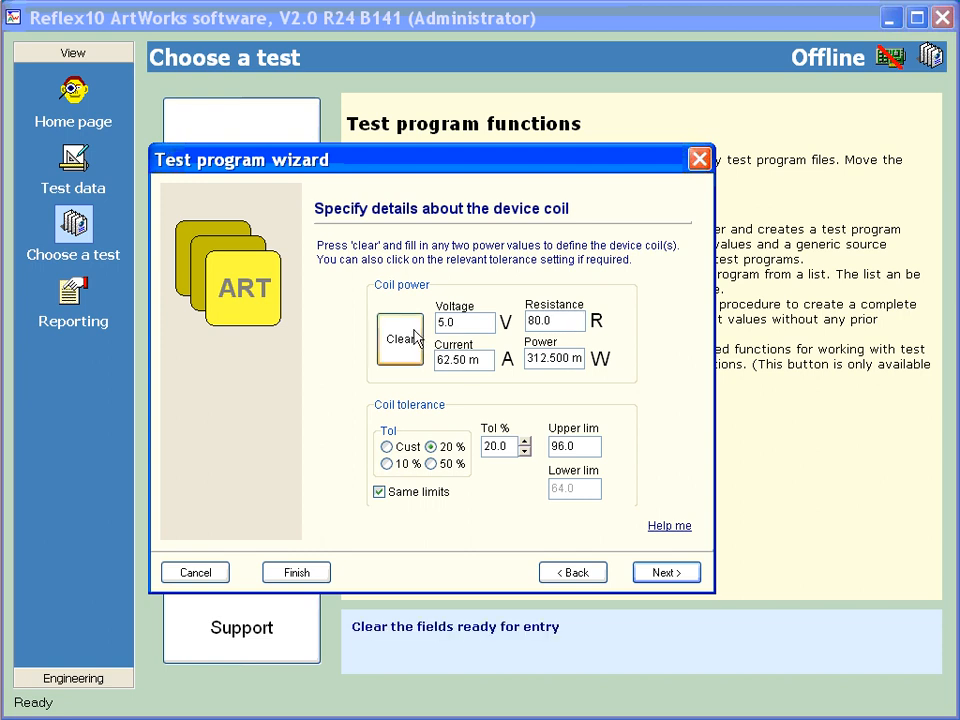
Set the coil voltage to 12.0 V and the coil tolerance to 10 %, and continue
drag(457, 320, 416, 316)
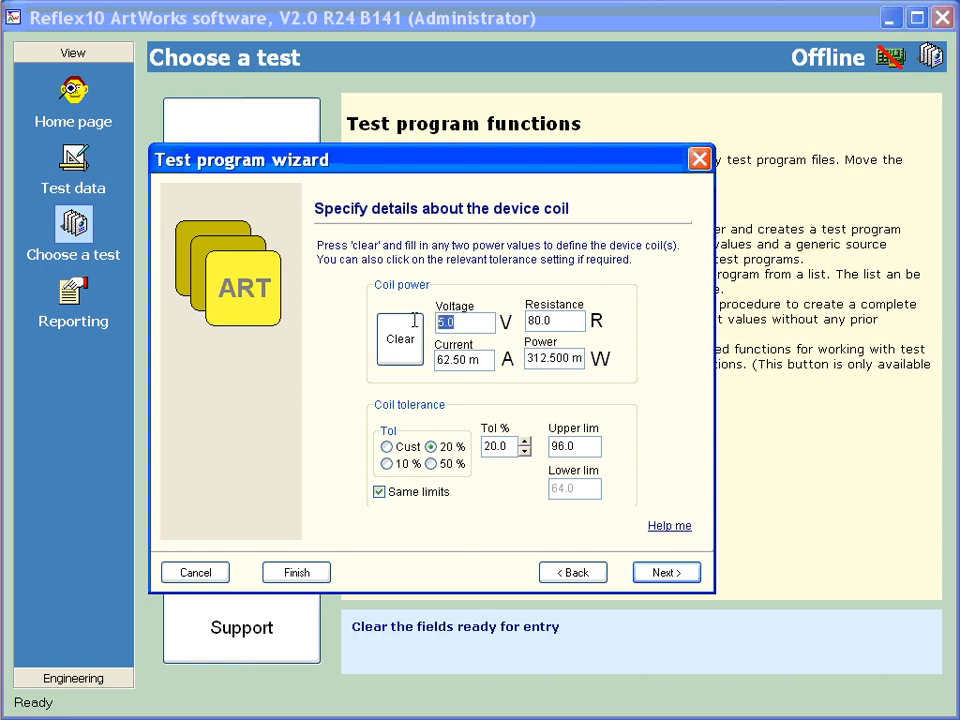
text(12.0)
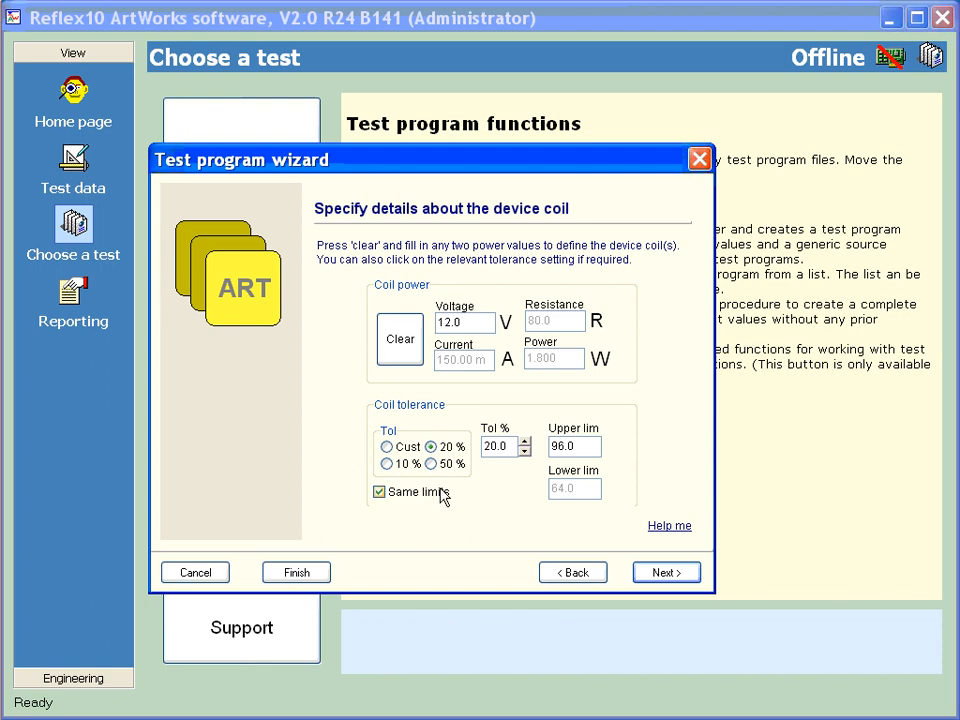
click(399, 465)
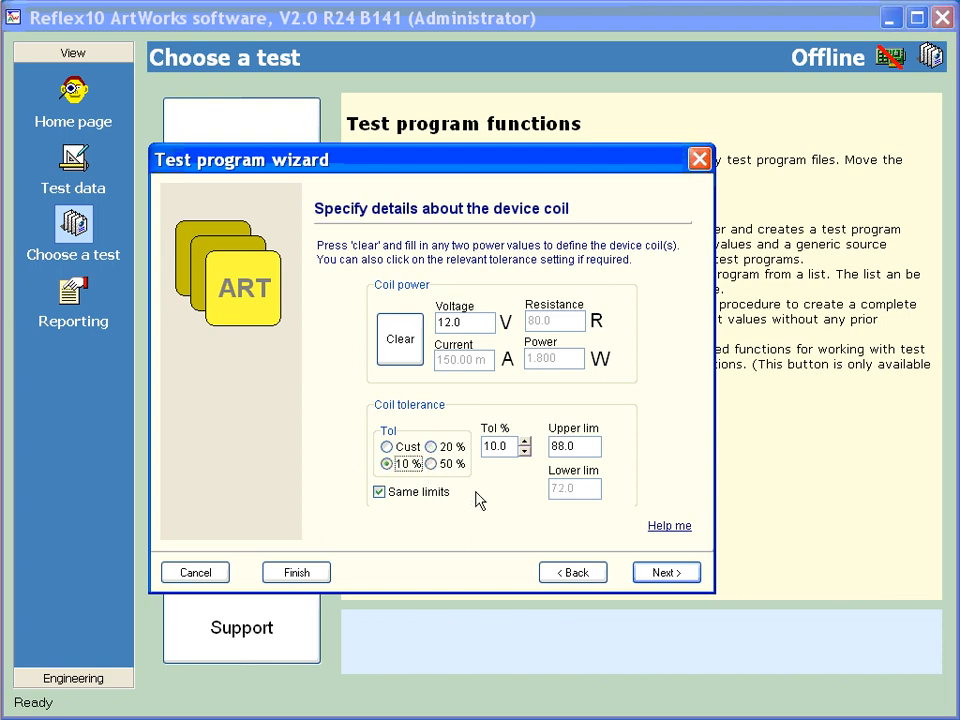
click(664, 574)
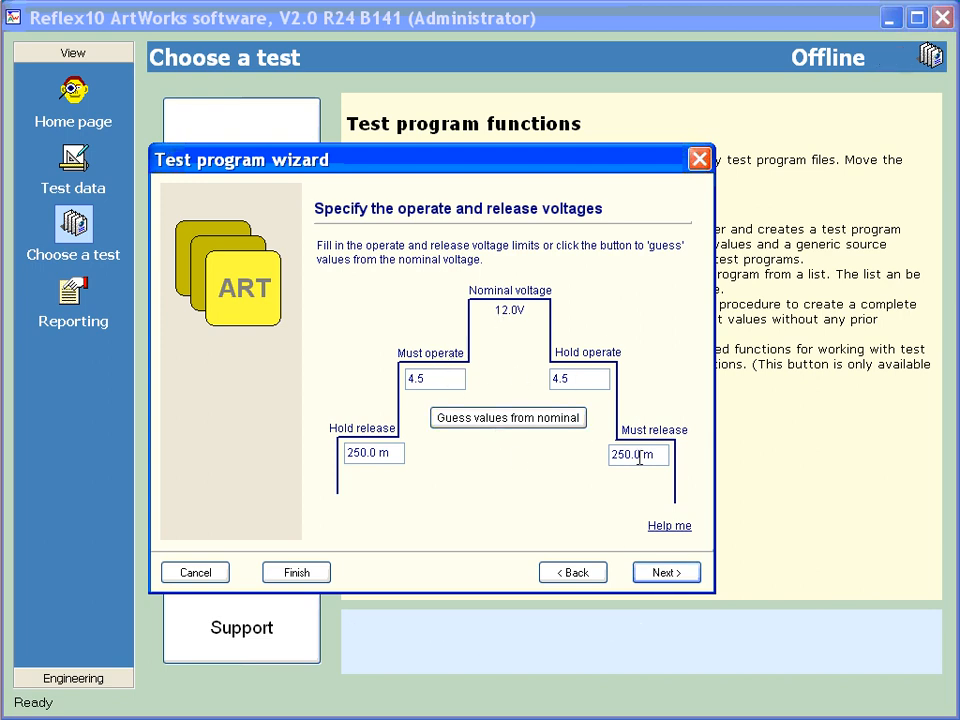
Set the must operate voltage to 4.8 V and must release voltage to 0.5 V, and accept the default operate and release times
drag(443, 379, 380, 385)
text(4.8)
key(Tab)
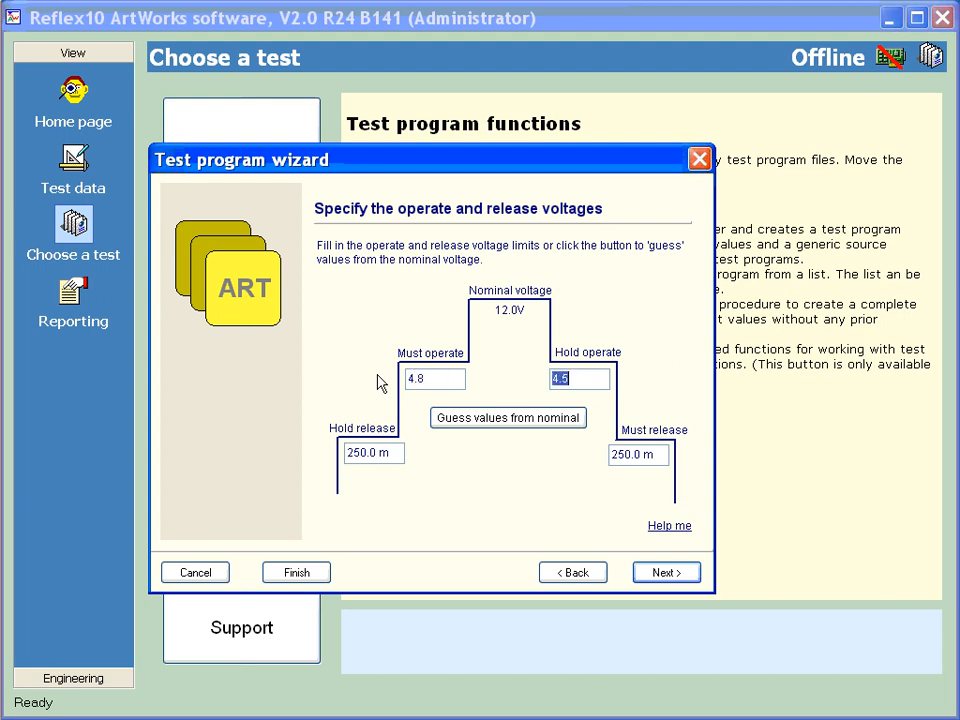
key(Tab)
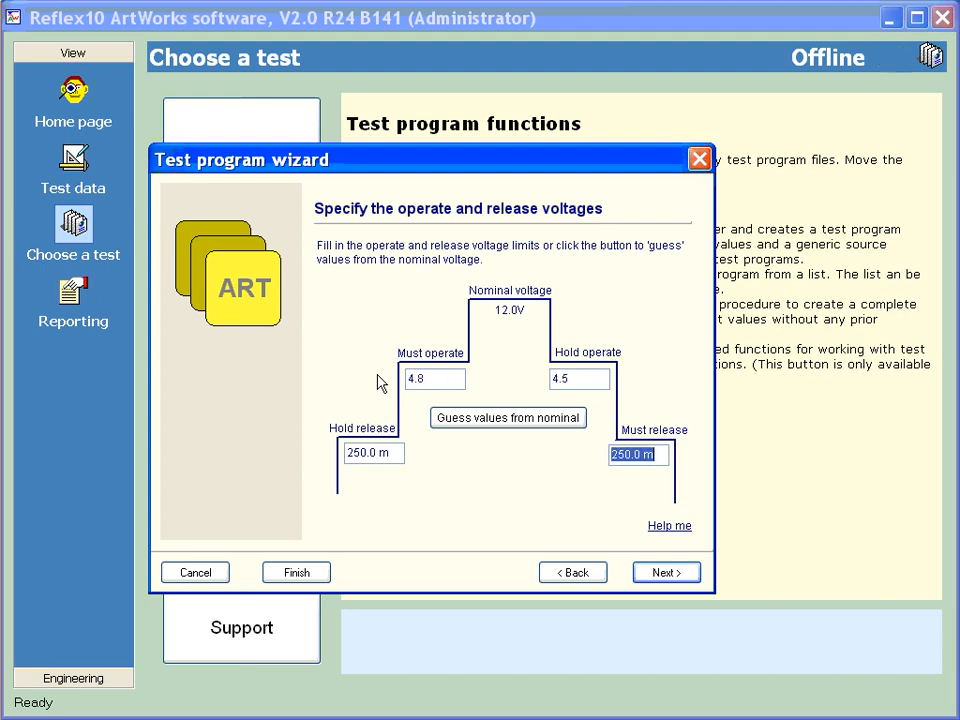
text(0.5)
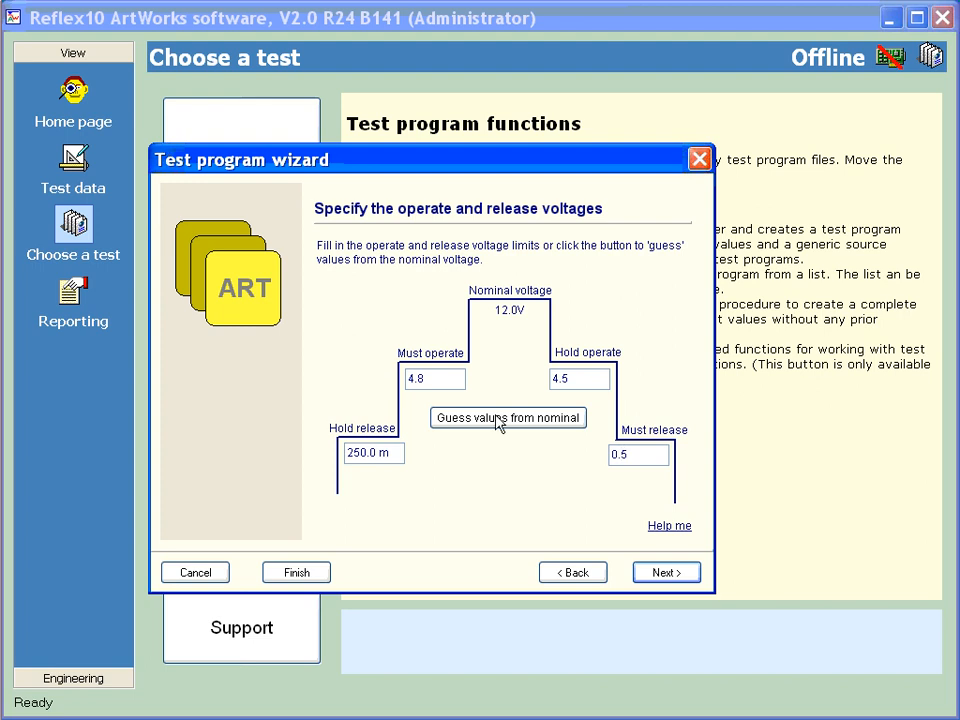
click(668, 572)
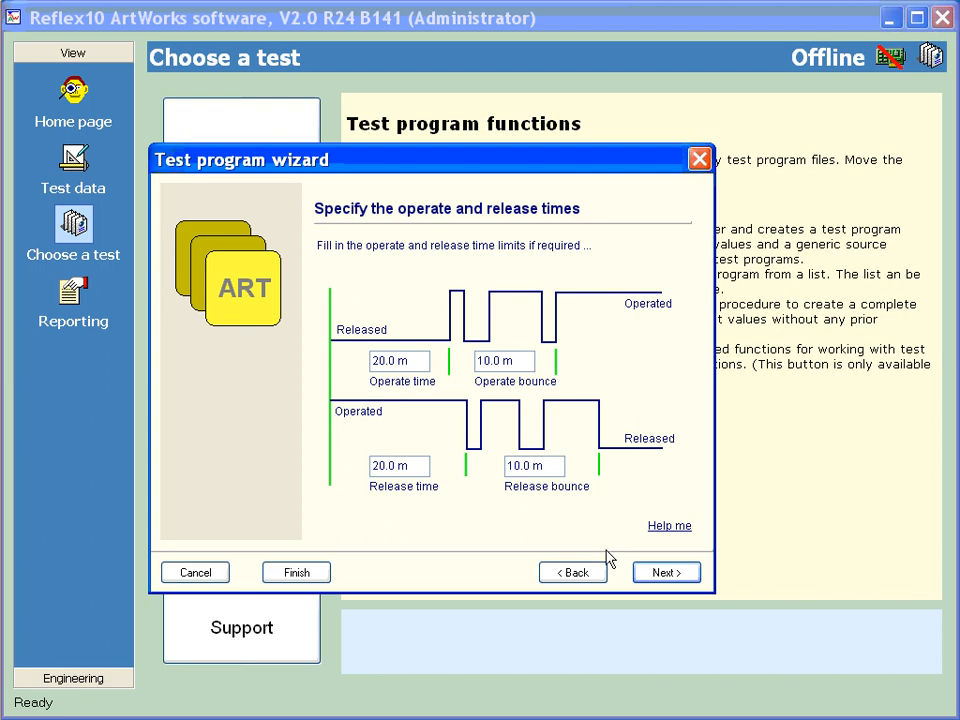
click(662, 572)
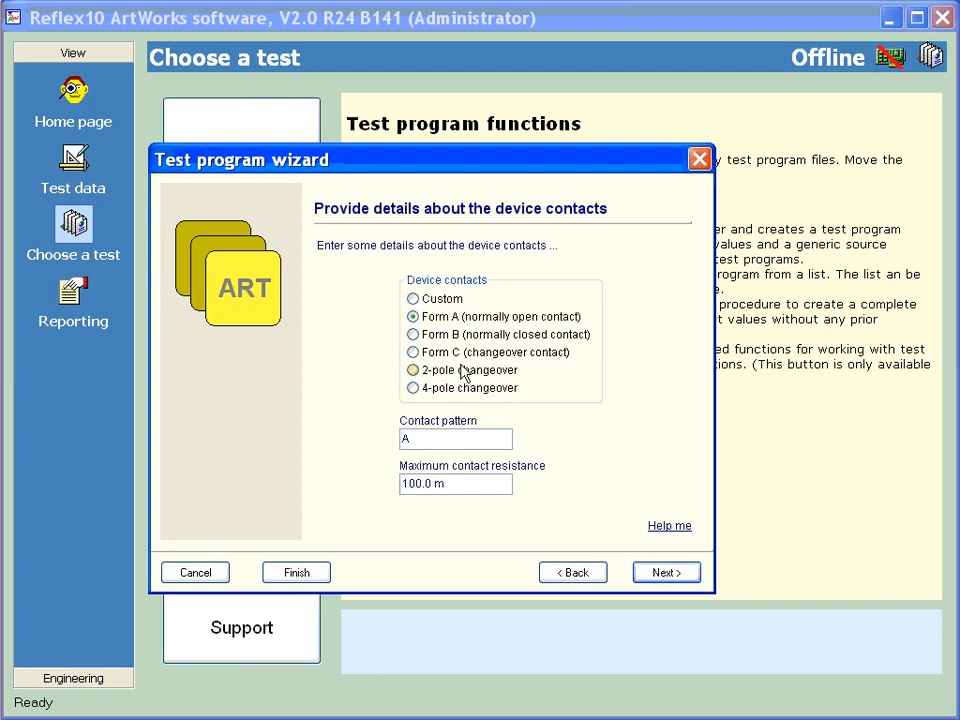
Set the device contacts to 2-pole changeover with a maximum contact resistance of 150 mR, and continue
click(416, 372)
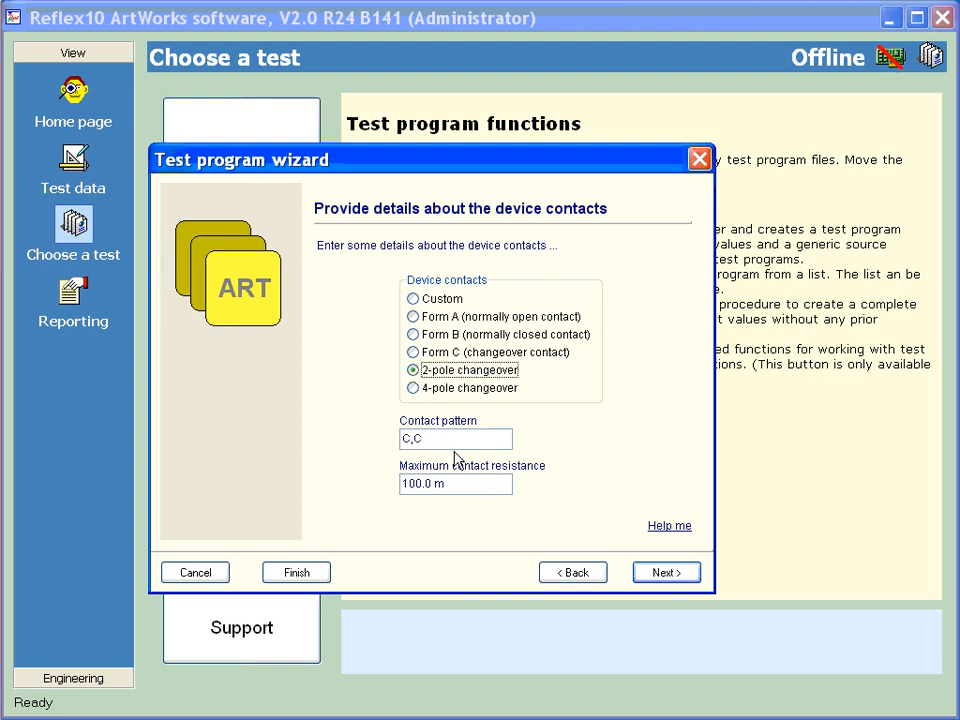
drag(445, 484, 397, 483)
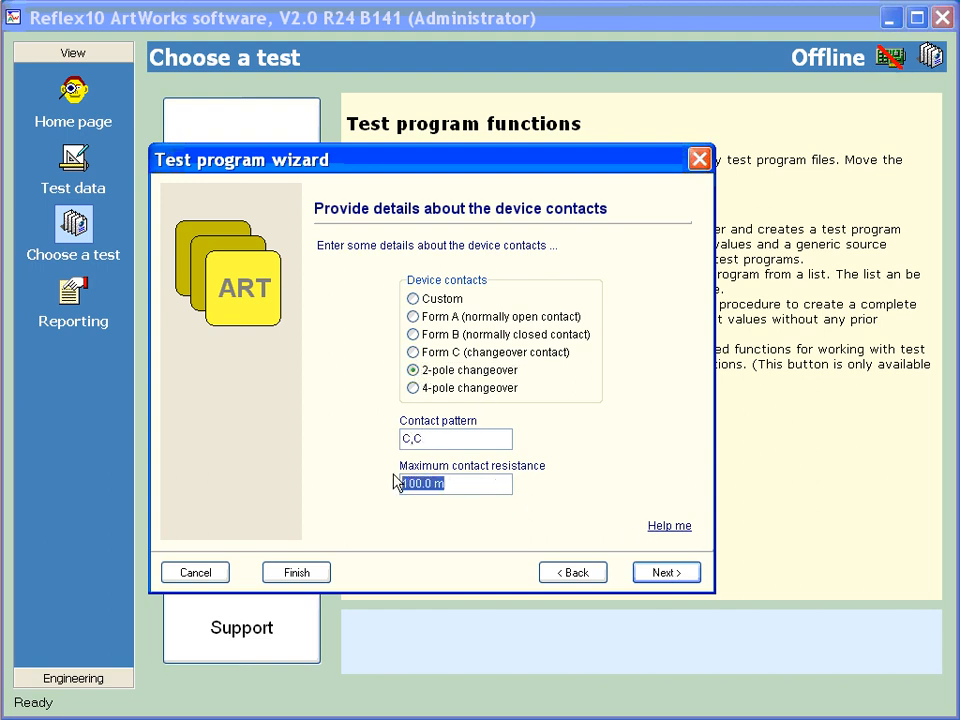
text(150m)
click(657, 578)
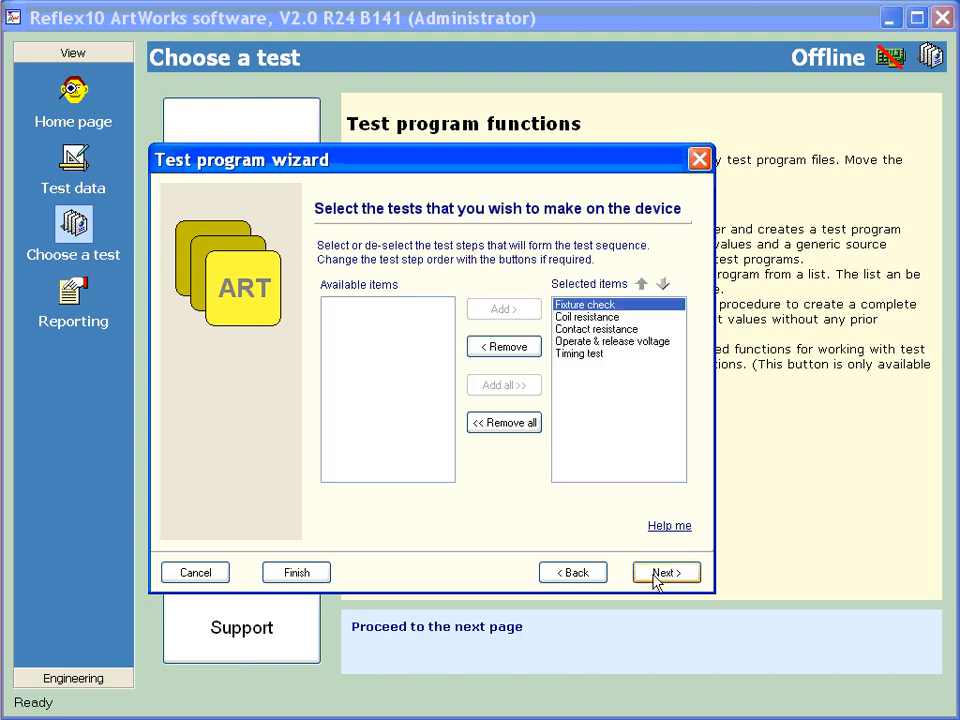
Remove the Timing test from the selected tests and add all available items back
click(584, 354)
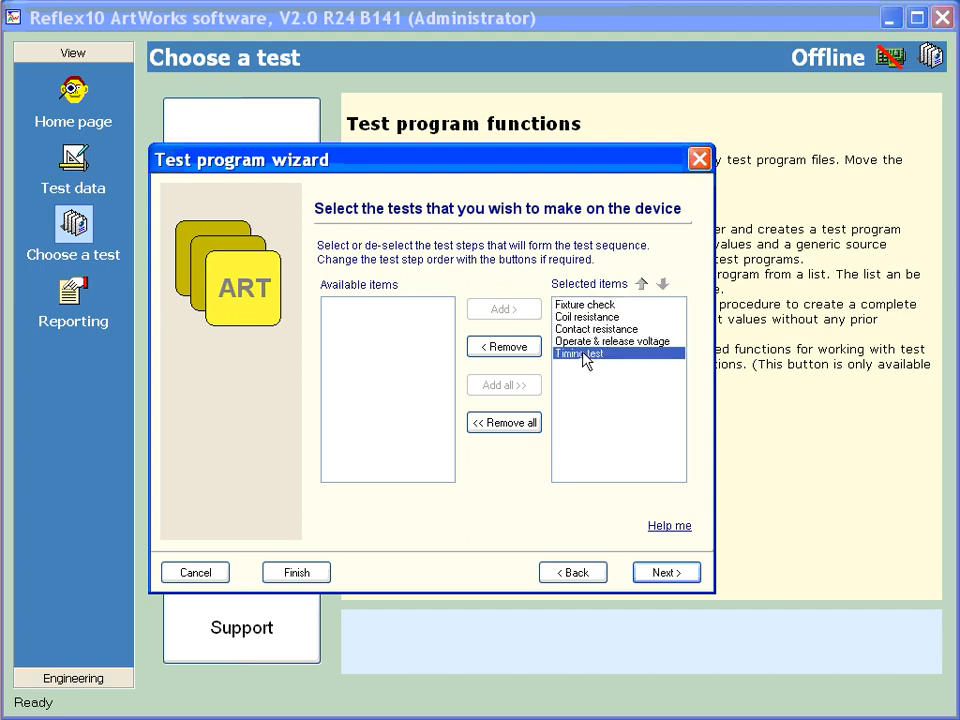
click(504, 346)
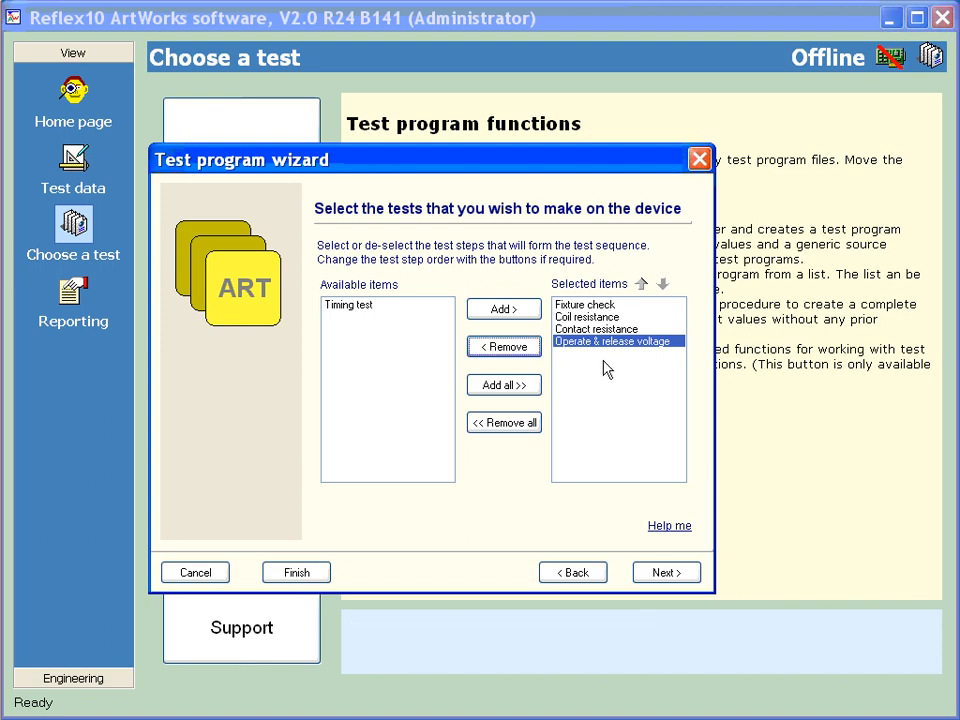
click(362, 306)
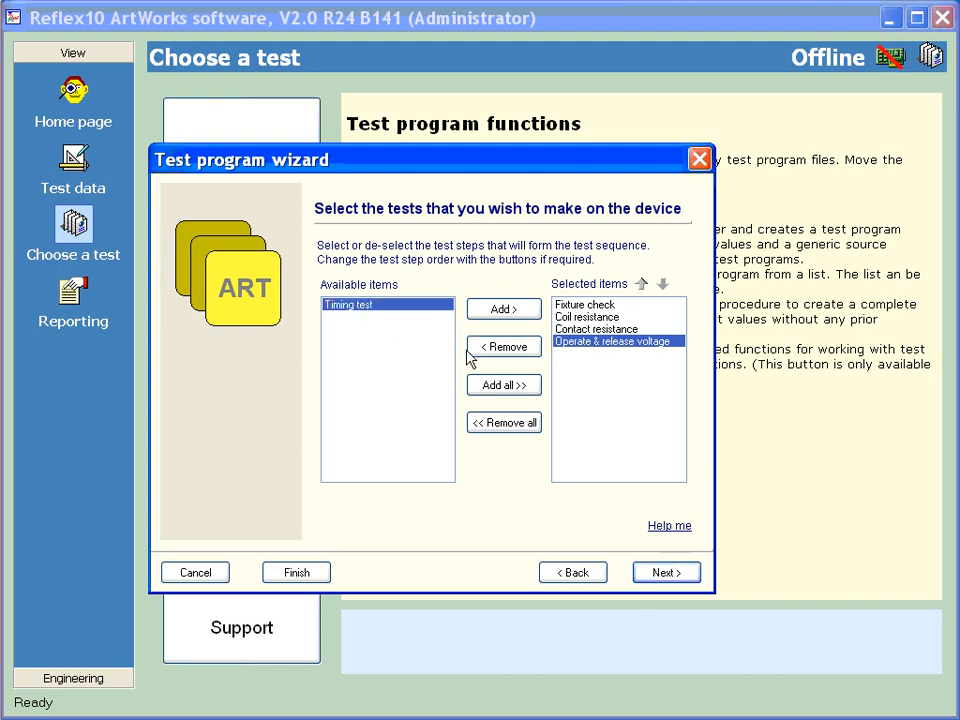
click(503, 387)
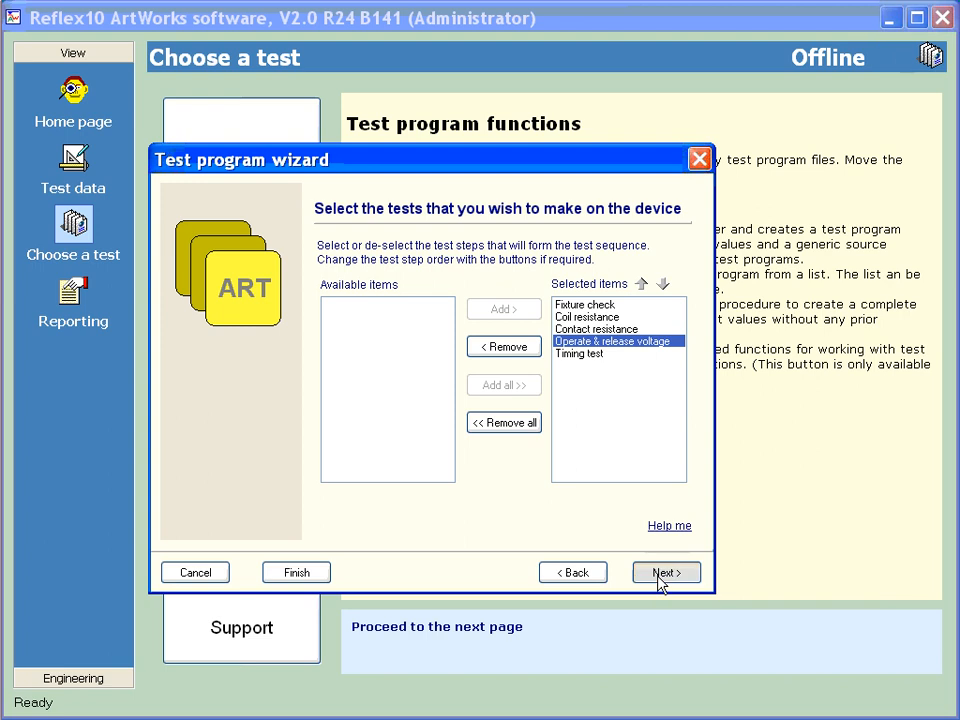
Review the full list of wizard settings, generate the test program and acknowledge its creation
click(660, 577)
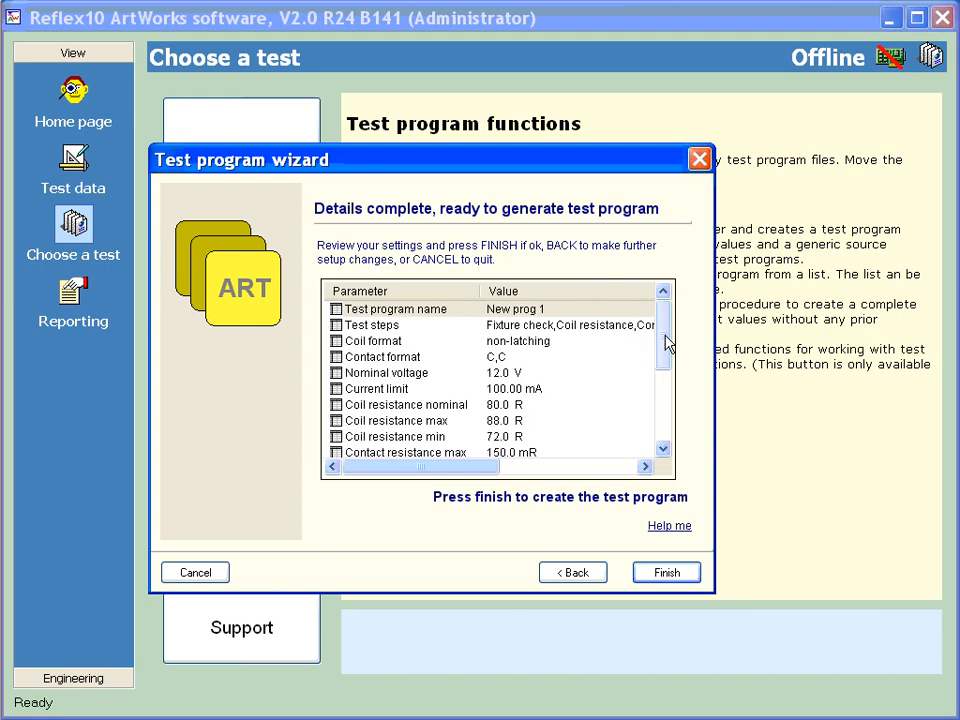
drag(664, 345, 677, 429)
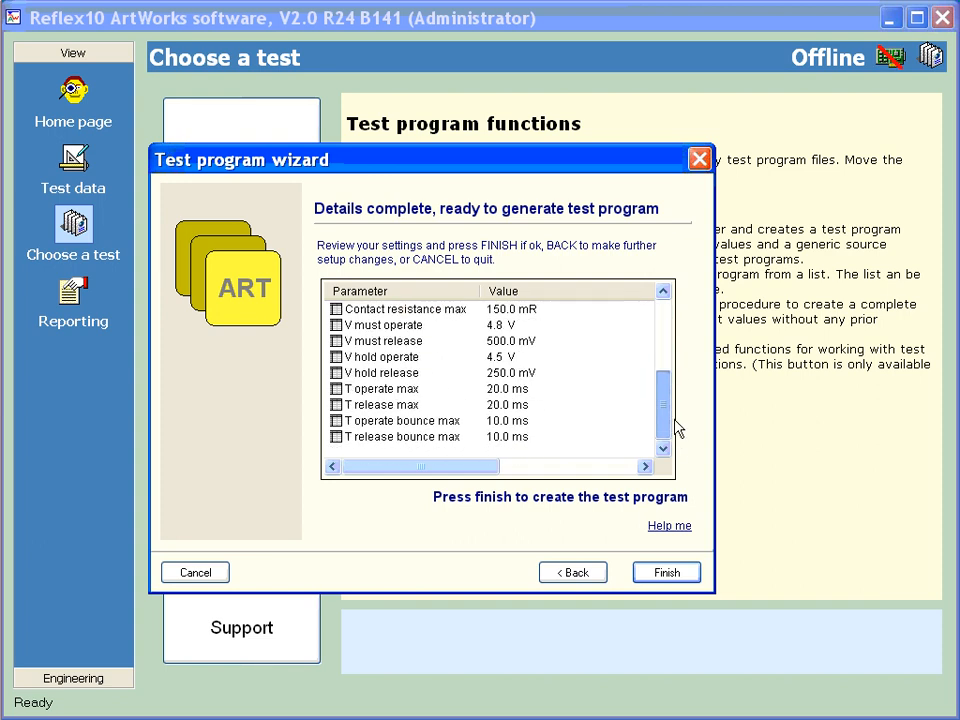
click(666, 574)
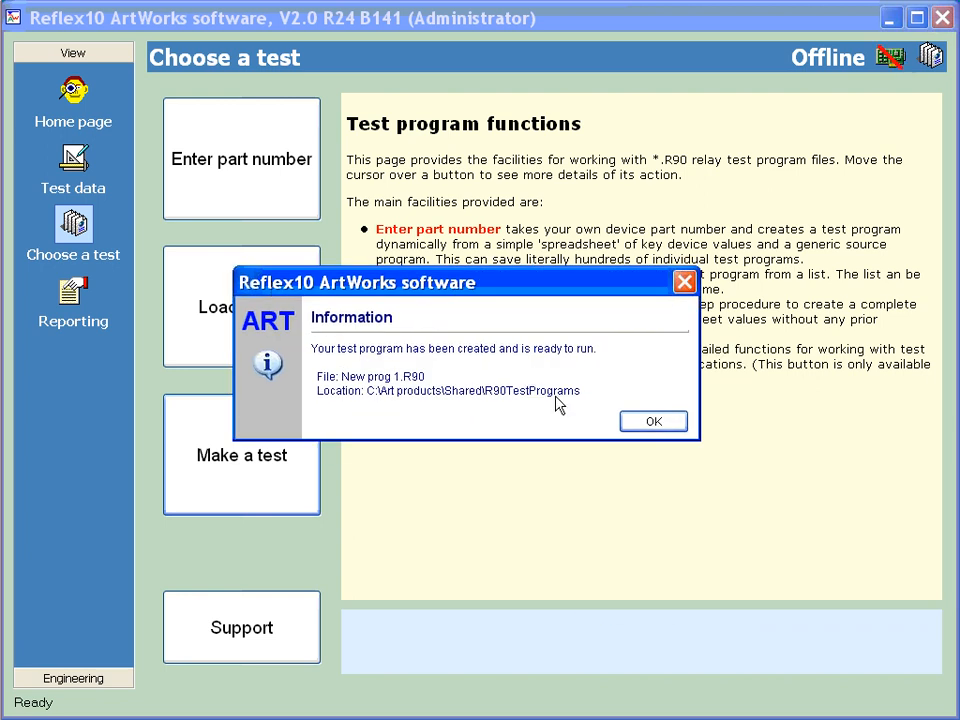
click(639, 428)
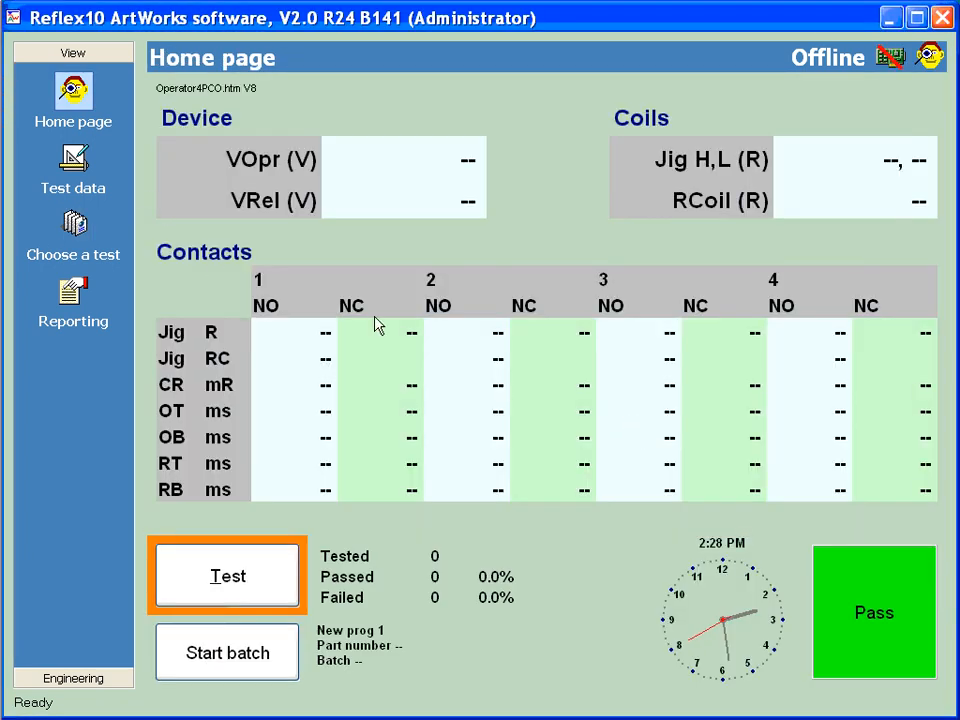
Show the new program's test data with its condition lists and examine the conditions down through the Contact resistance test
click(73, 160)
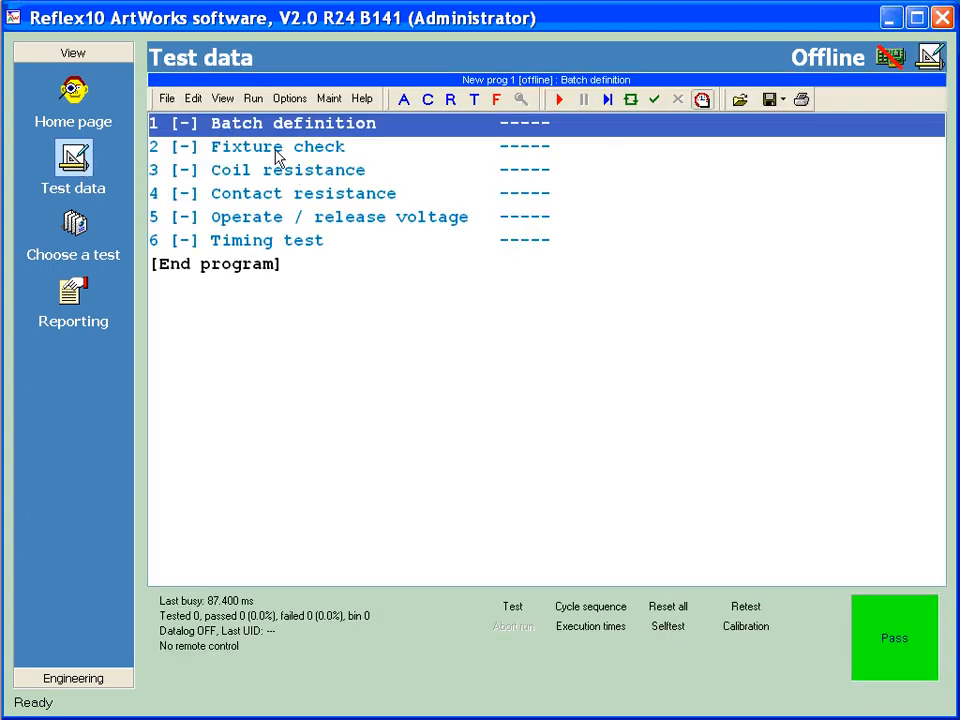
key(Return)
click(482, 218)
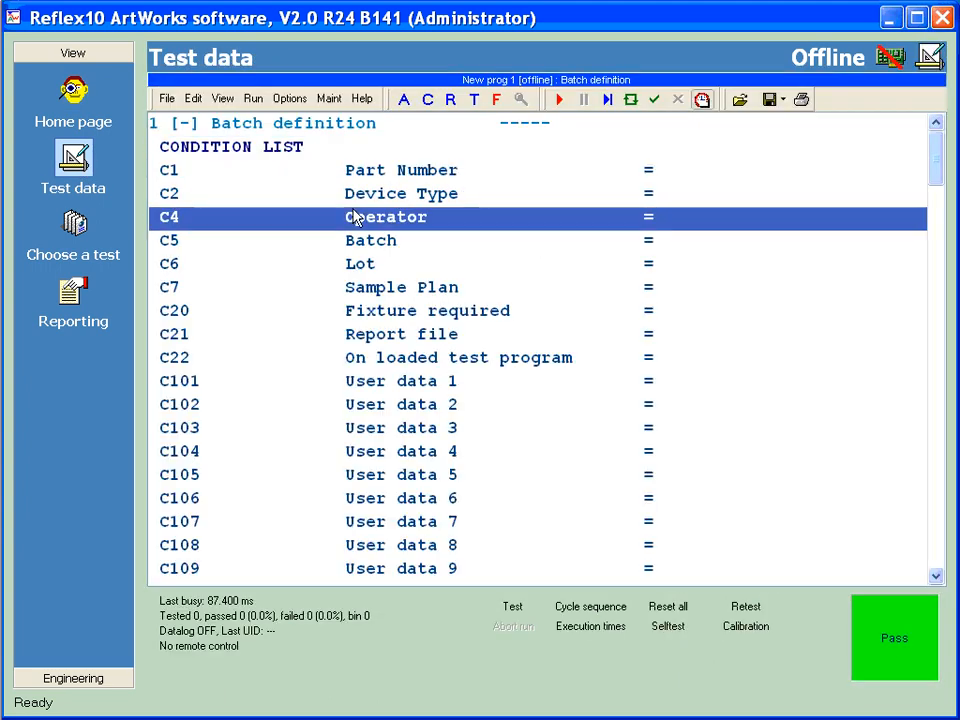
key(Down)
key(Down)
key(Down)
key(Down)
key(Down)
key(Down)
key(Down)
key(Down)
key(Down)
key(Down)
key(Down)
key(Down)
key(Down)
key(Down)
key(Down)
key(Down)
key(Down)
key(Down)
key(Down)
key(Down)
key(Down)
key(Down)
key(Down)
key(Down)
key(Down)
key(Down)
key(Down)
key(Down)
key(Down)
key(Down)
key(Down)
key(Down)
key(Down)
key(Down)
key(Down)
key(Down)
key(Down)
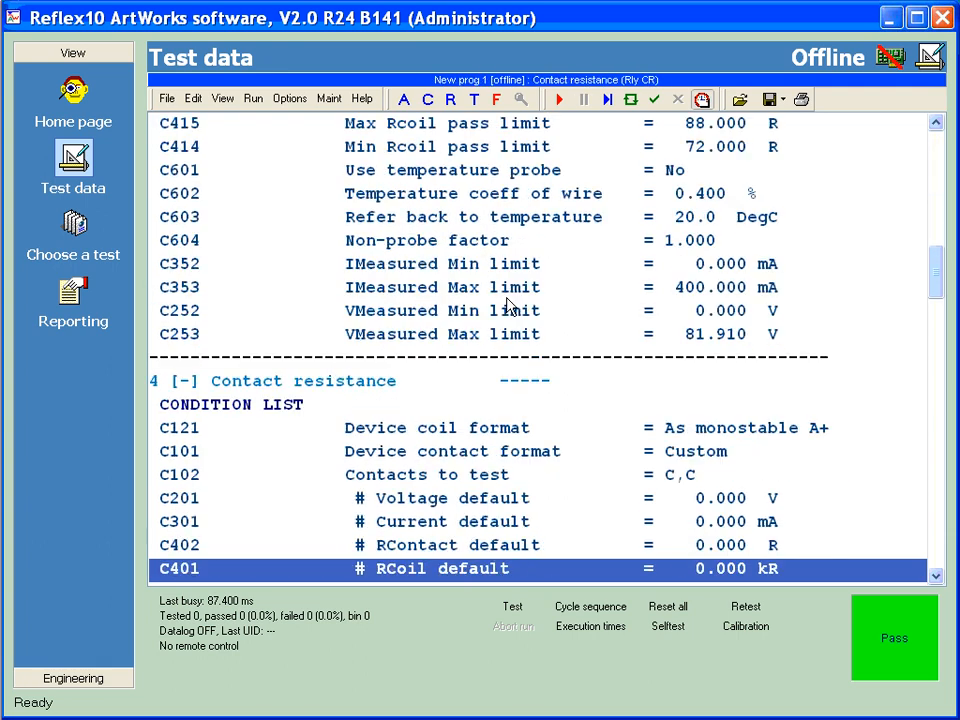
key(Down)
key(Down)
key(Down)
key(Down)
key(Down)
key(Down)
key(Down)
key(Down)
key(Down)
key(Down)
key(Down)
key(Down)
key(Down)
key(Down)
key(Down)
key(Down)
key(Down)
key(Down)
key(Down)
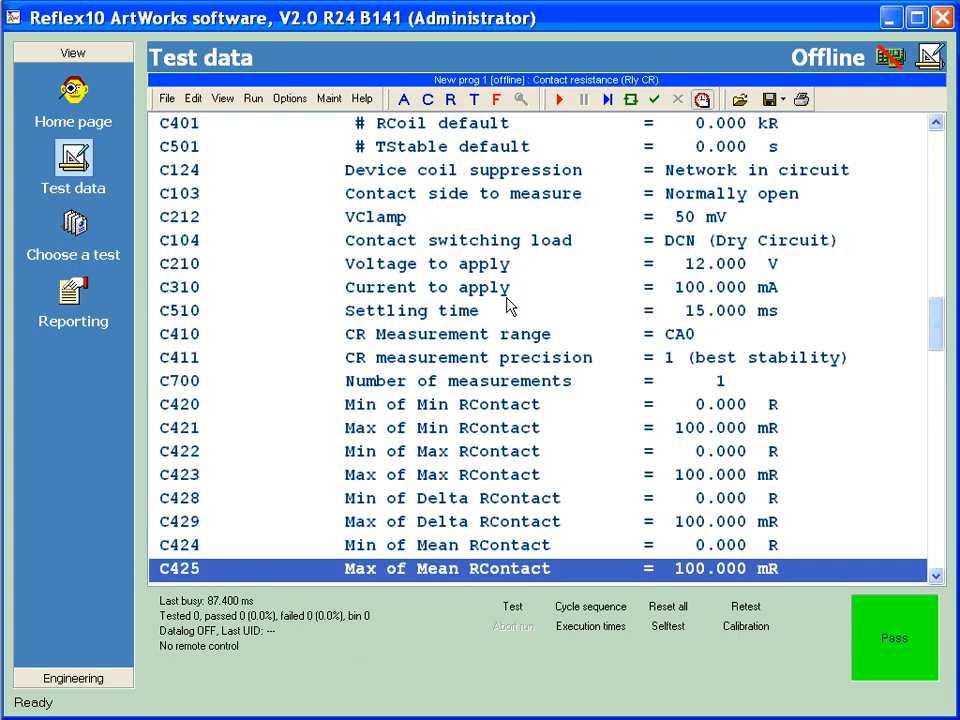
Check the Rcoil pass limits C415 and C414, collapse the program to its test titles, and return to the home page
key(Page_Up)
key(Page_Up)
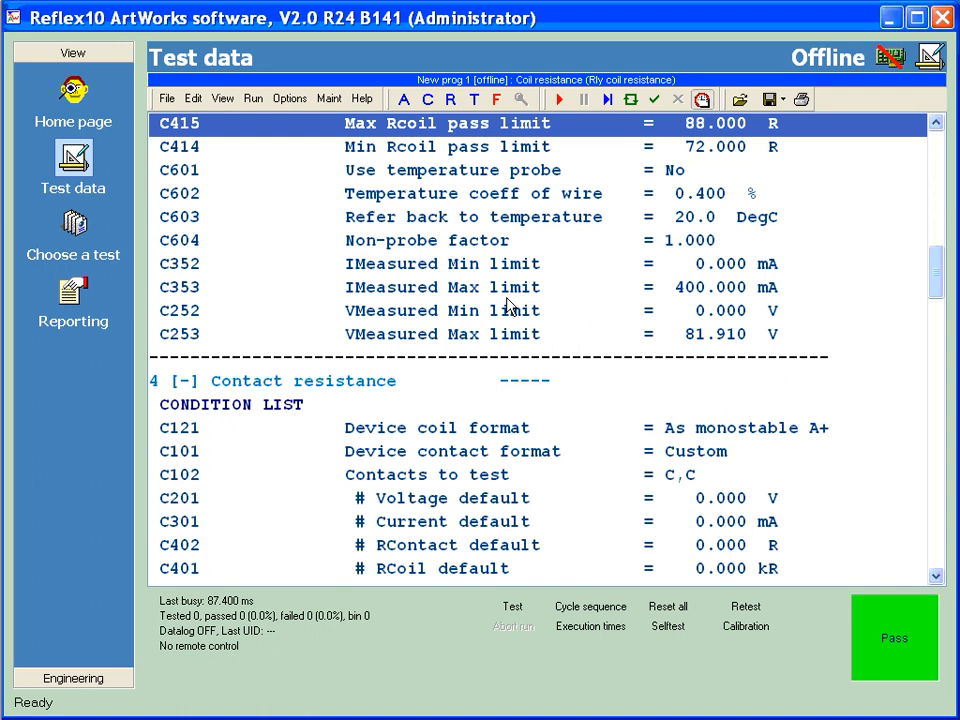
key(Down)
key(Down)
key(Down)
key(Down)
key(Down)
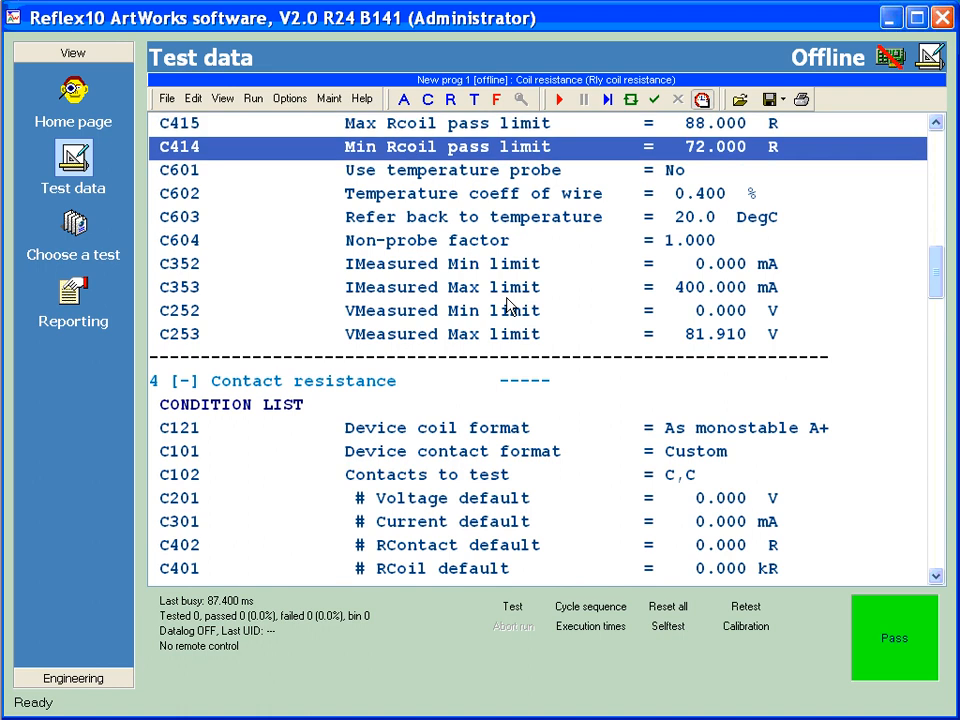
key(t)
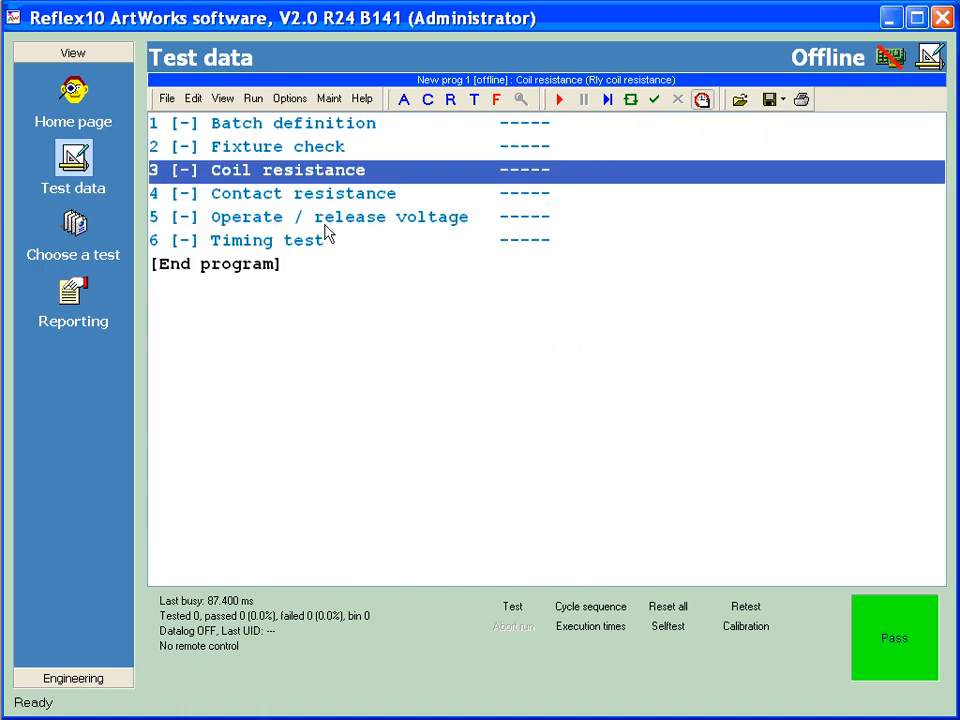
click(73, 95)
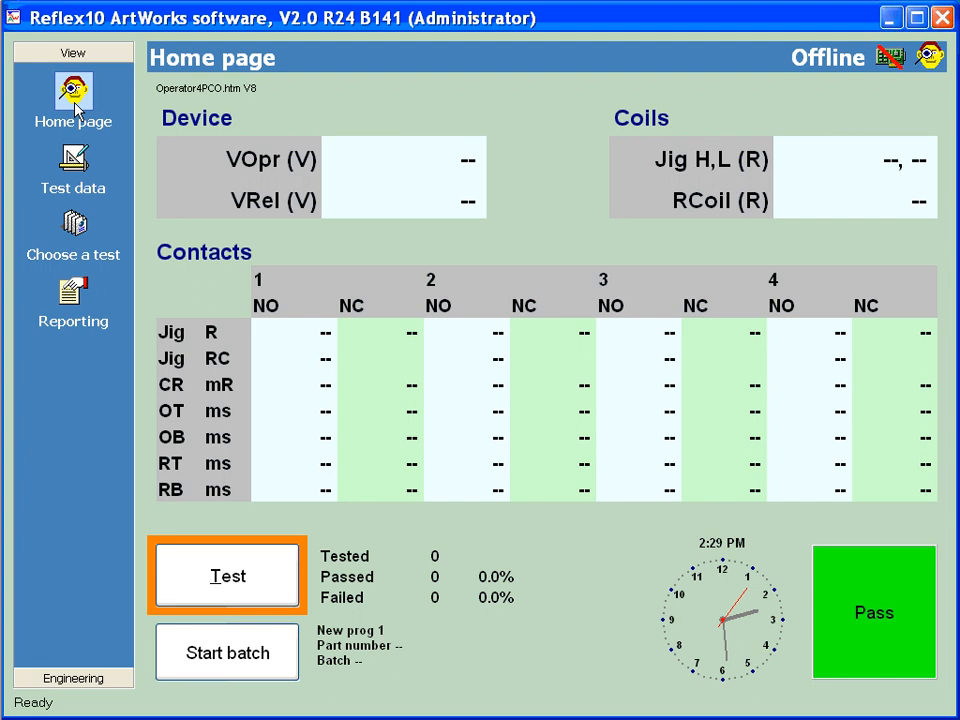